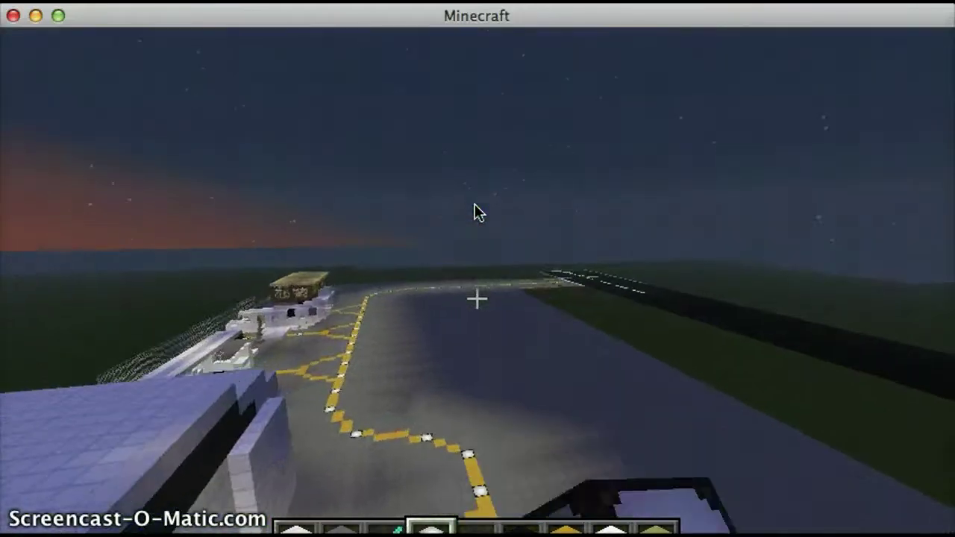
- Enter /time set 0 in chat to switch the airport from night to daylight
click(478, 298)
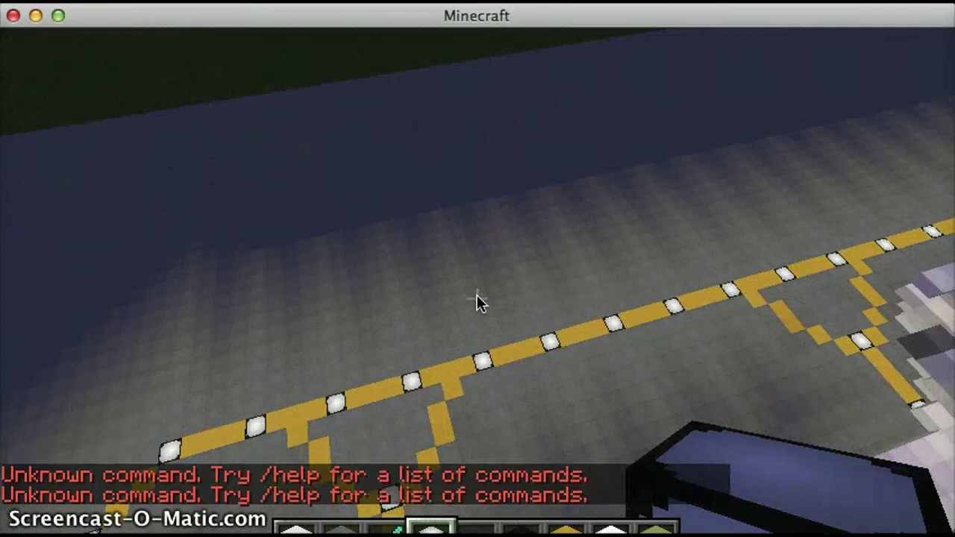
key(Return)
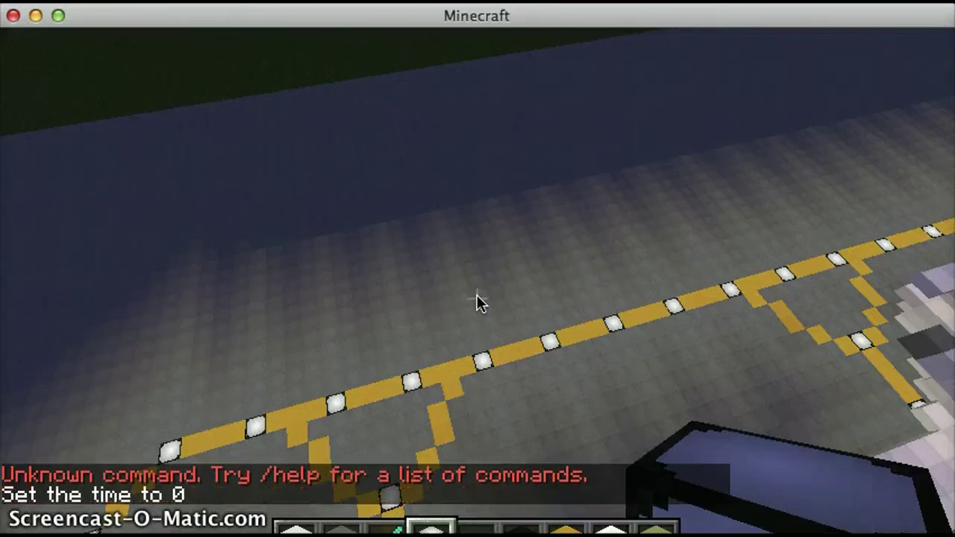
click(477, 242)
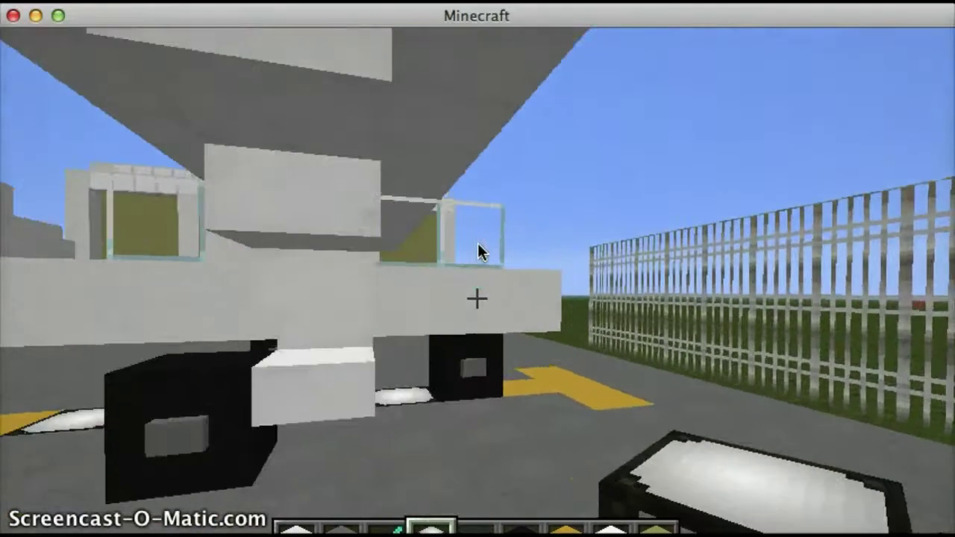
scroll(477, 251, up, 2)
scroll(477, 251, down, 1)
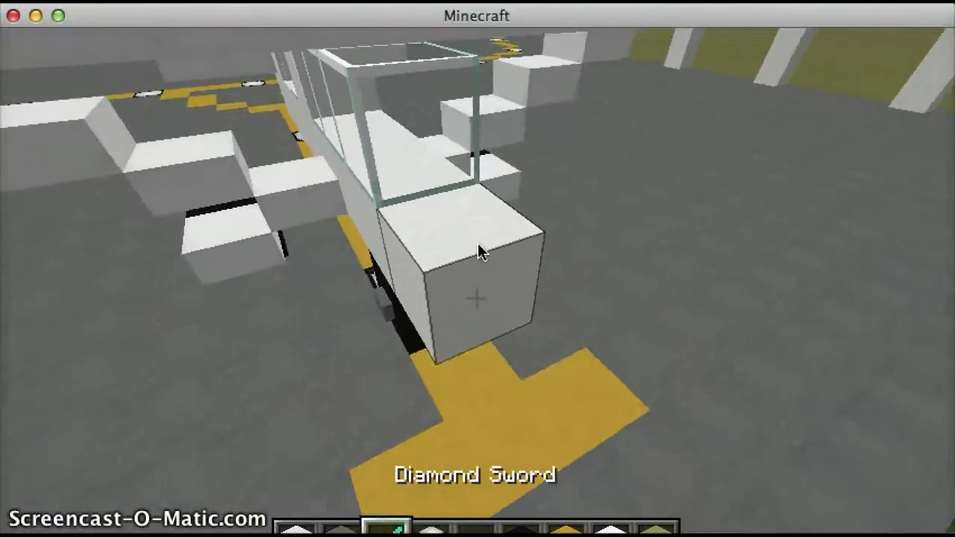
scroll(478, 251, down, 1)
- Remove a stray glowstone block and move yellow wool and a fence into the hotbar
right_click(477, 251)
click(477, 250)
key(e)
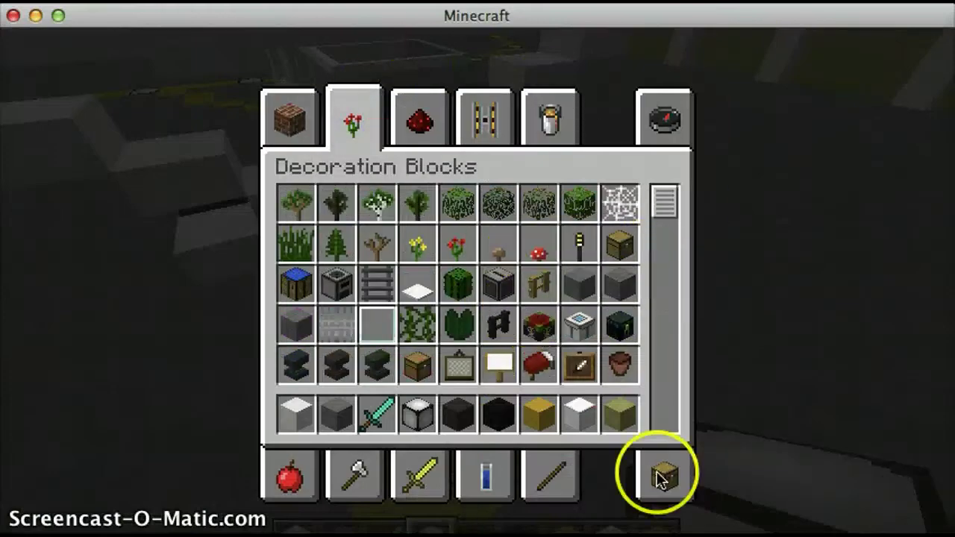
click(539, 414)
click(538, 324)
click(580, 324)
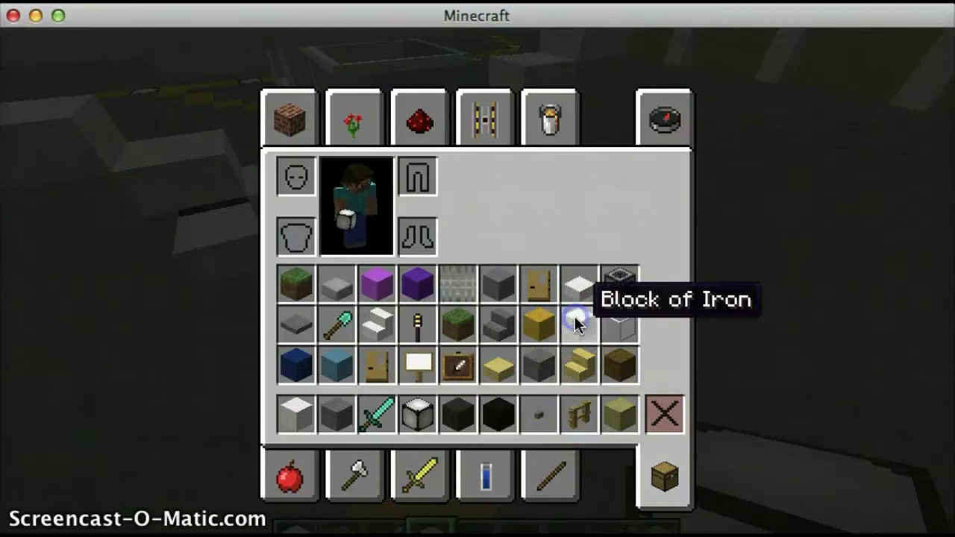
key(Escape)
scroll(573, 315, down, 1)
scroll(572, 315, down, 1)
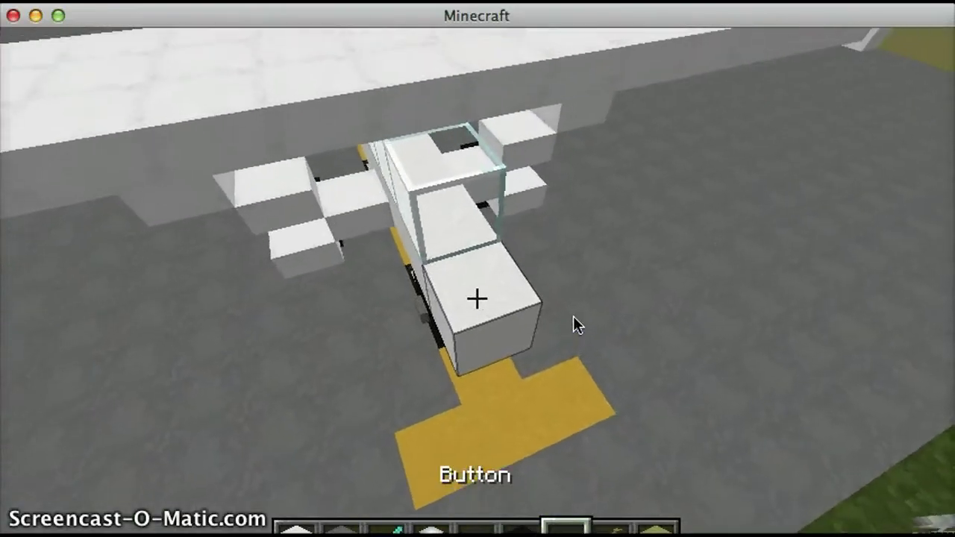
scroll(573, 316, down, 1)
scroll(573, 316, down, 1)
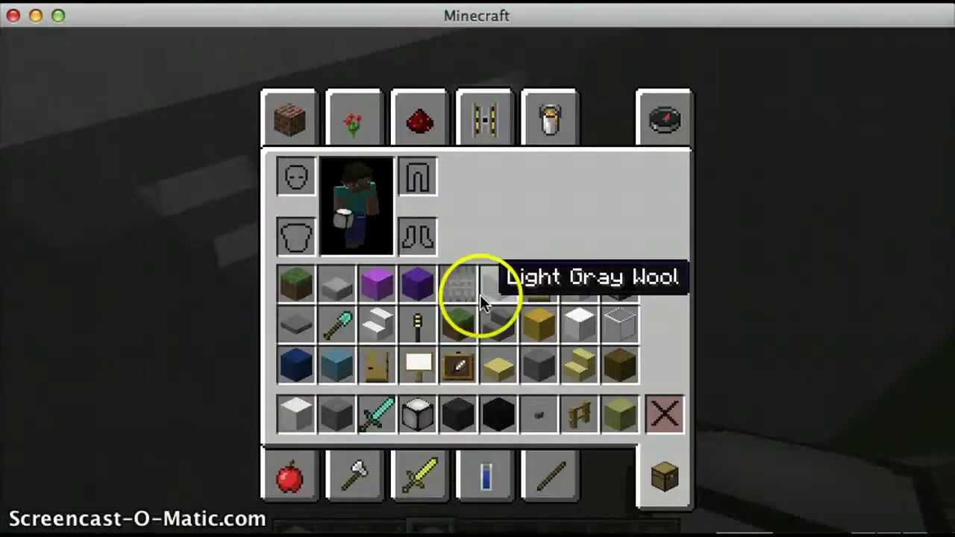
scroll(479, 299, down, 1)
- Add white wool to the plane and put a black wool wheel with button under the fuselage
right_click(479, 298)
scroll(479, 299, down, 1)
scroll(480, 299, down, 1)
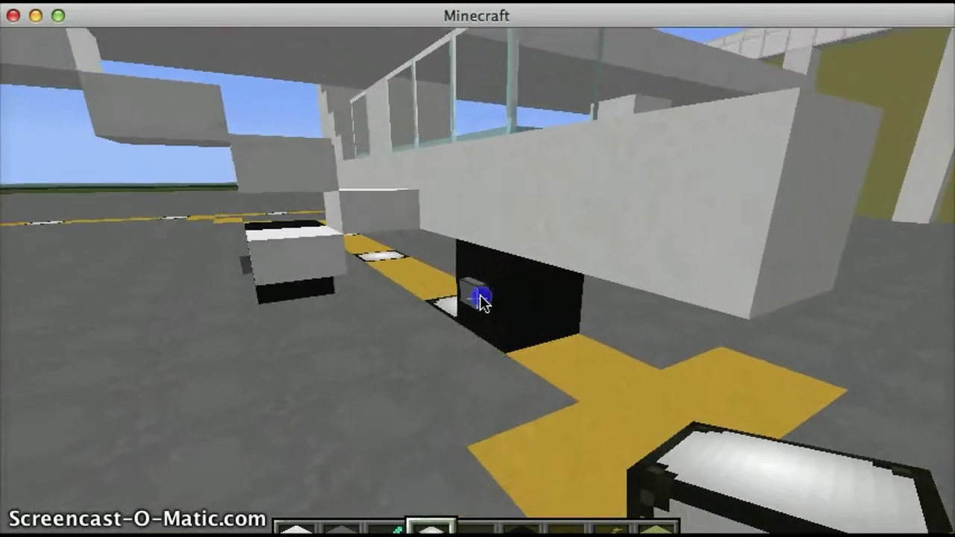
click(480, 298)
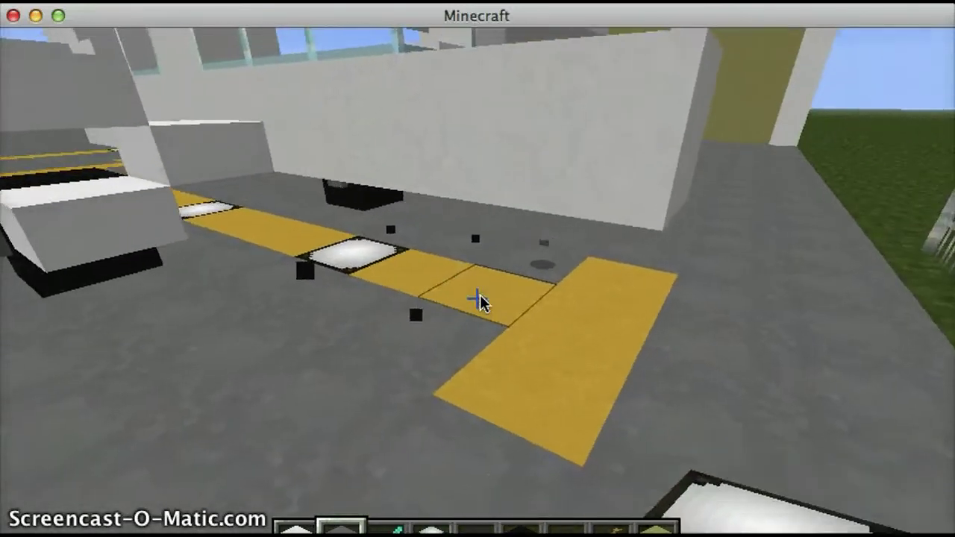
scroll(479, 298, down, 1)
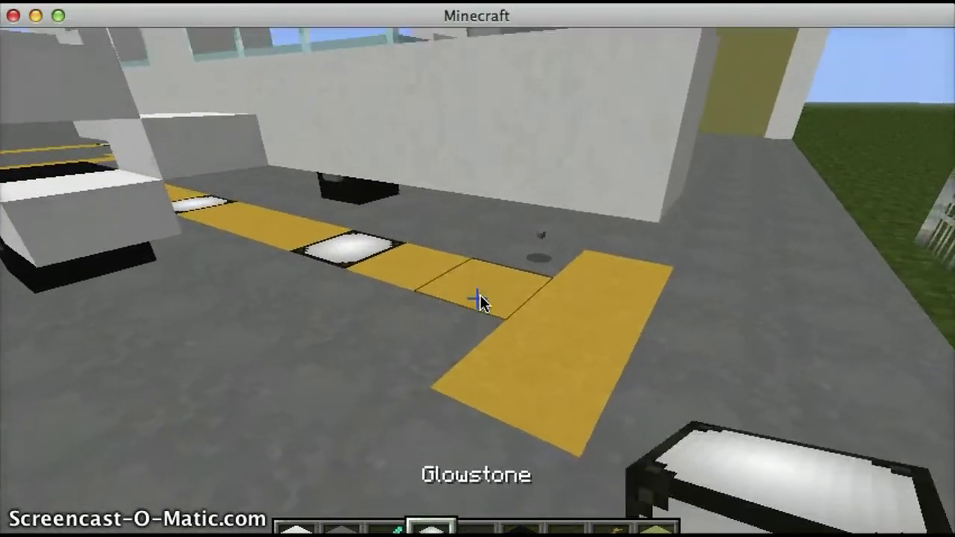
scroll(480, 298, down, 1)
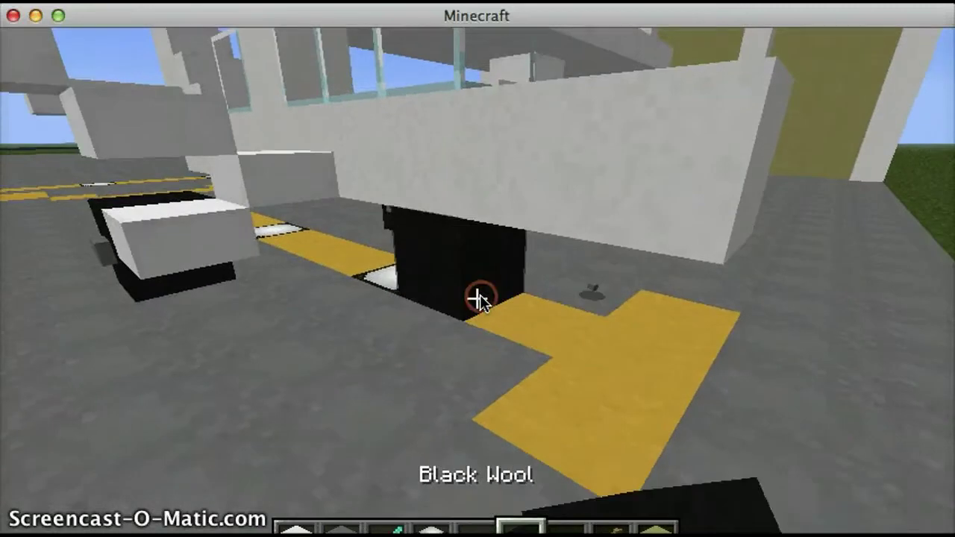
click(480, 298)
right_click(479, 298)
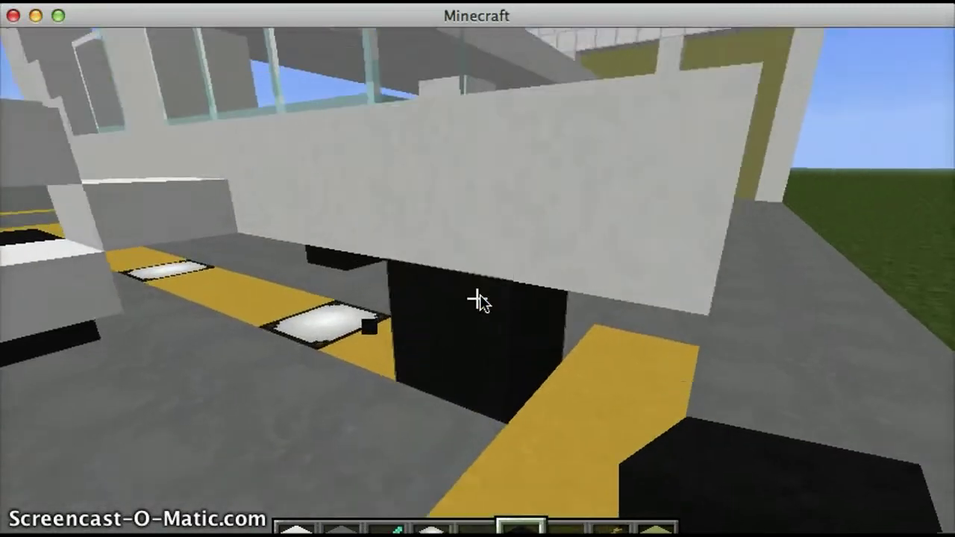
scroll(480, 299, down, 1)
scroll(479, 298, down, 1)
right_click(480, 299)
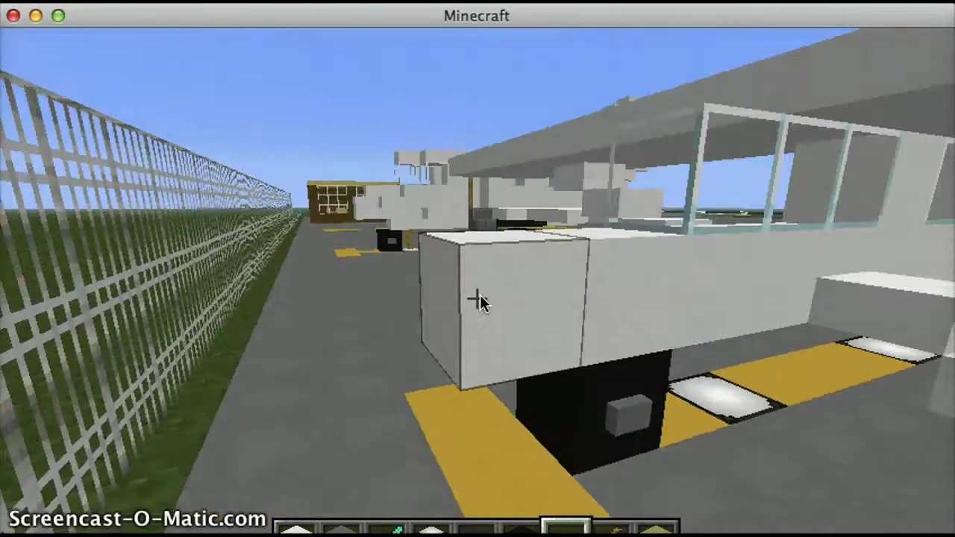
scroll(480, 298, down, 1)
scroll(479, 298, down, 1)
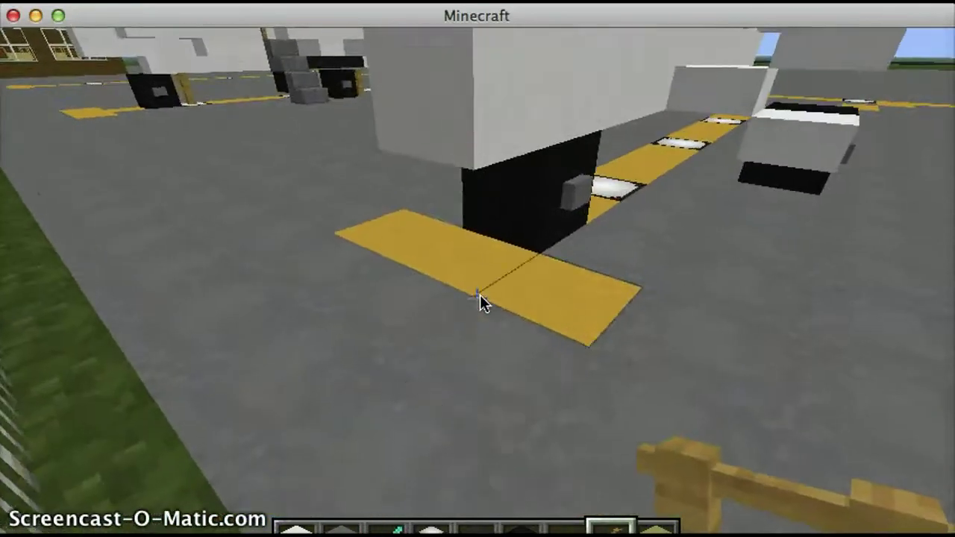
- Try fence struts, clear the wheel and grey block, and set glowstone into the taxiway line
right_click(480, 294)
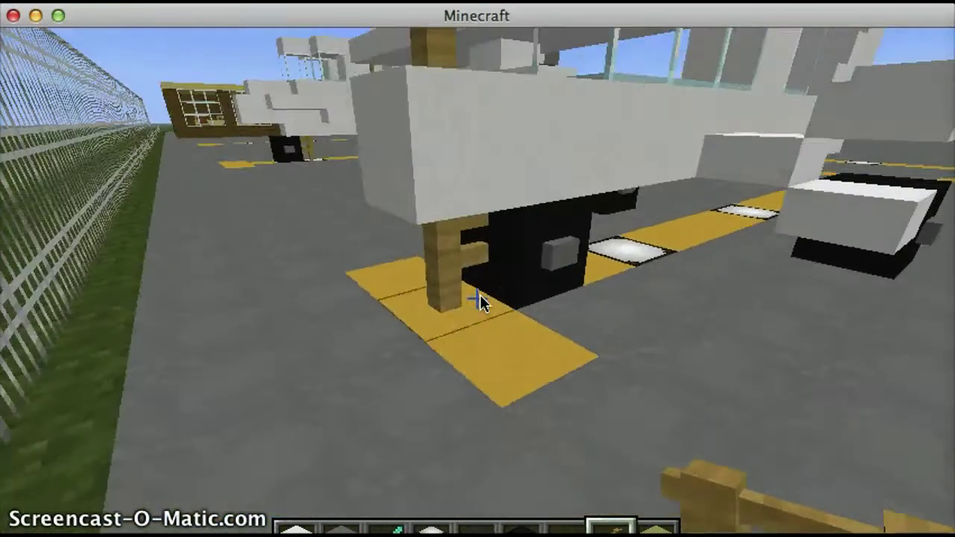
right_click(480, 294)
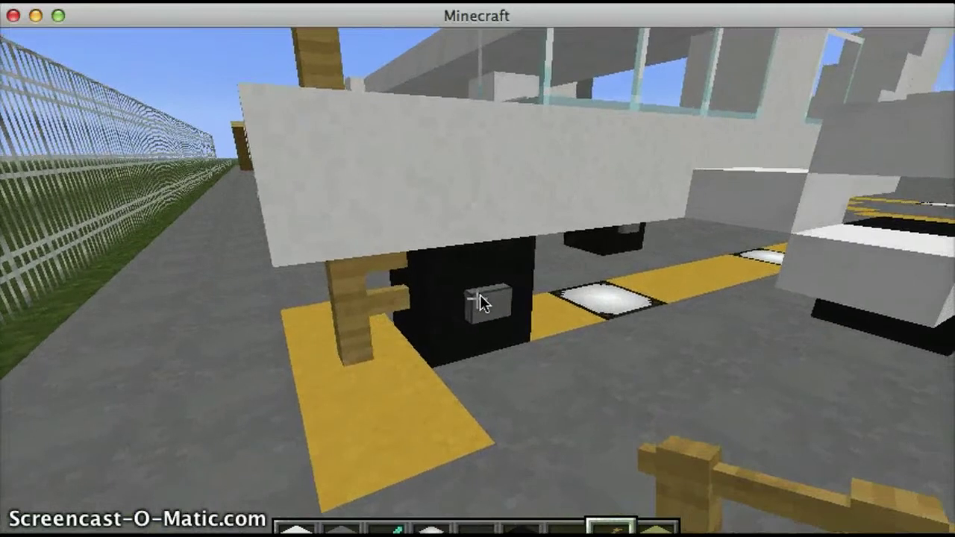
click(480, 295)
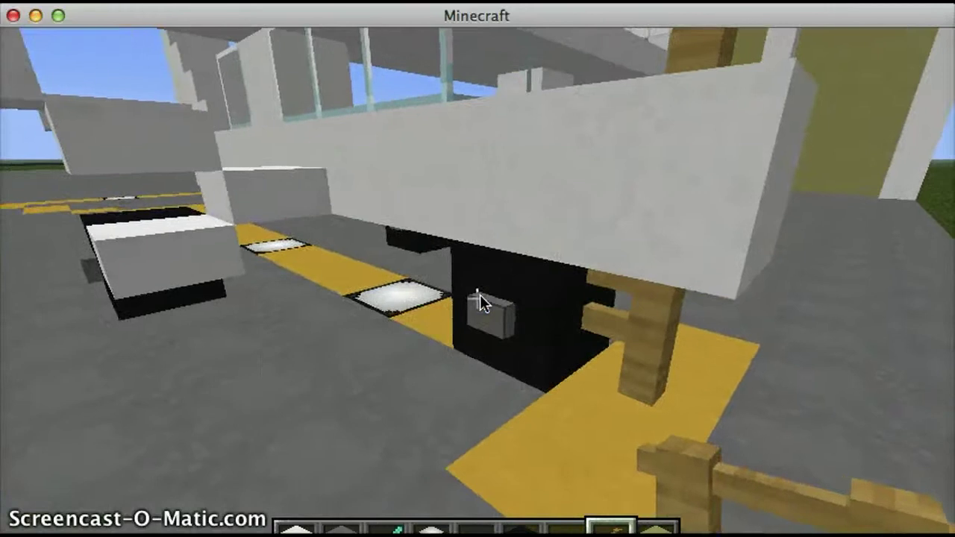
click(479, 294)
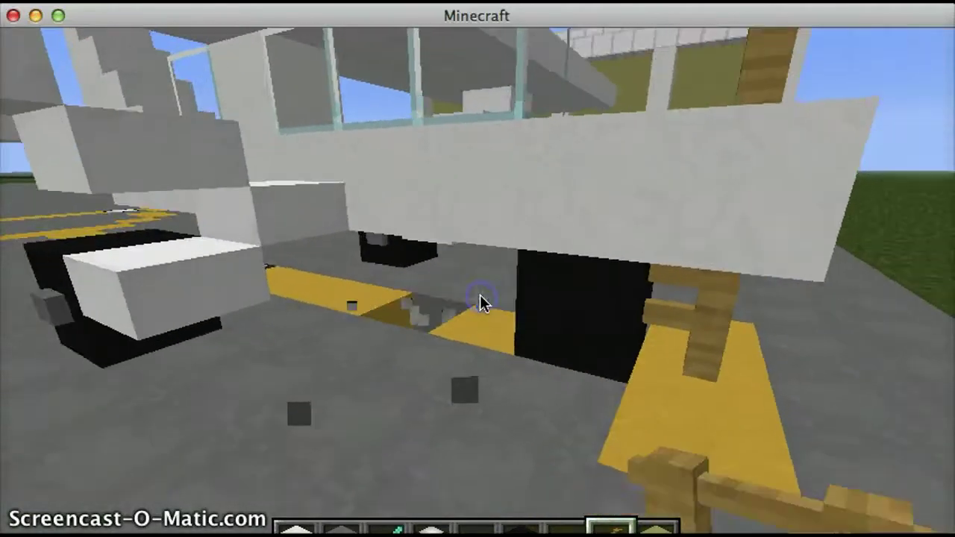
click(480, 295)
scroll(479, 295, up, 3)
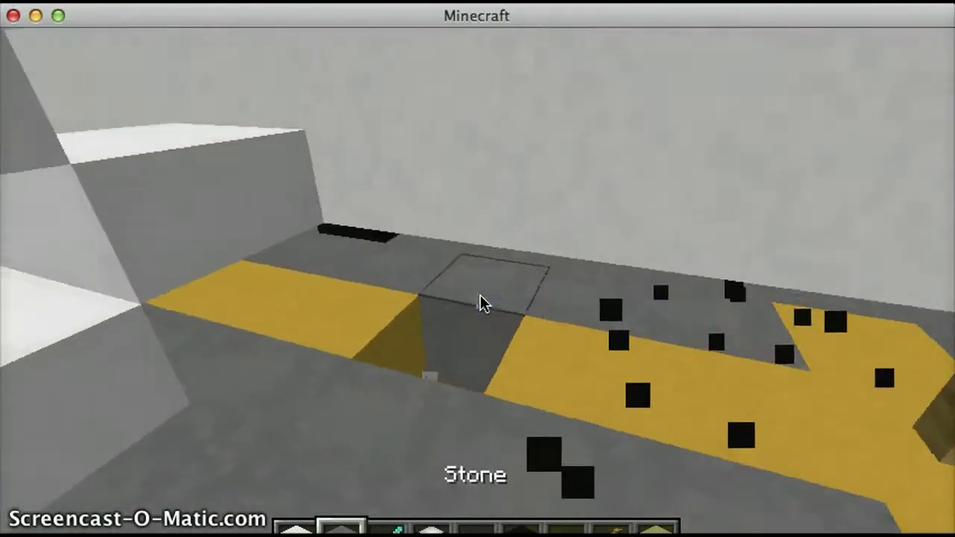
scroll(479, 295, down, 1)
right_click(480, 295)
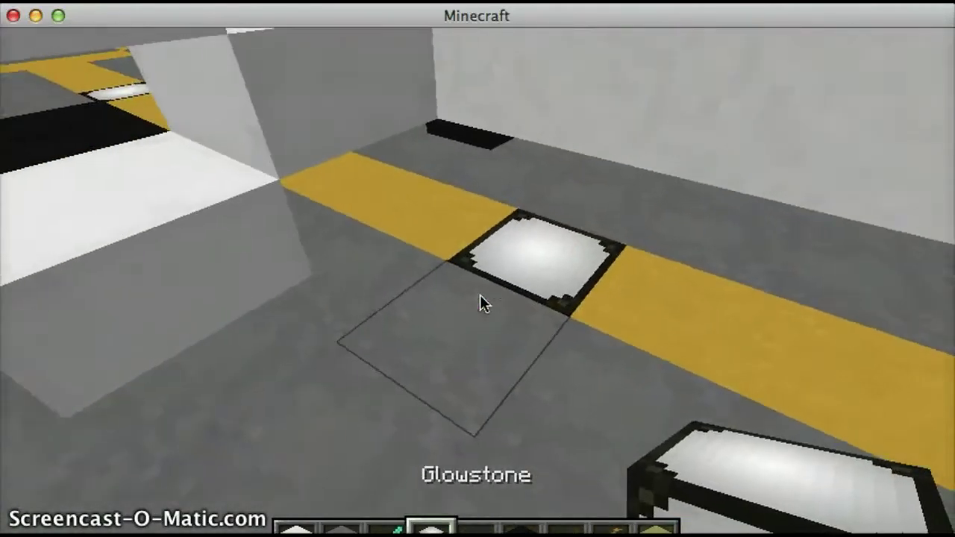
- Place a black wool wheel with a button hub under the plane's nose
key(Escape)
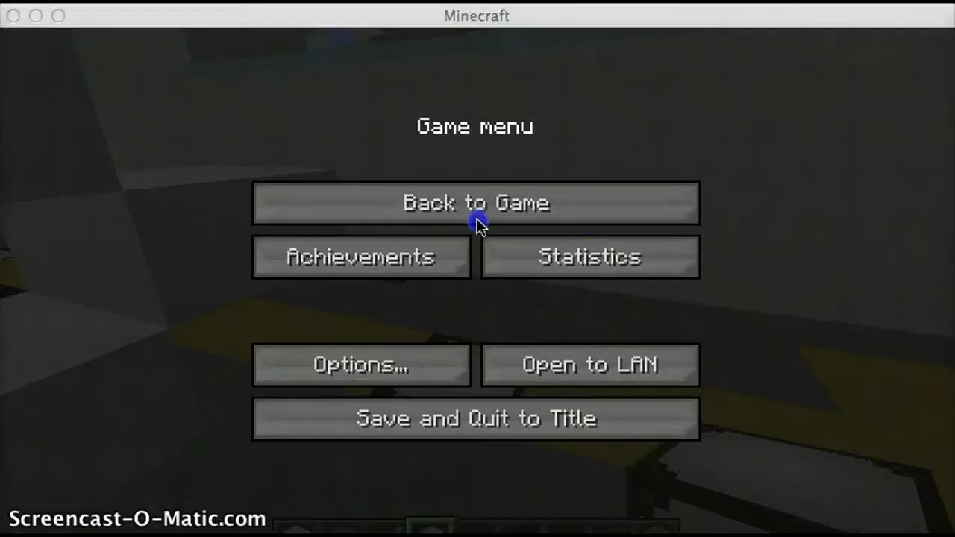
click(584, 202)
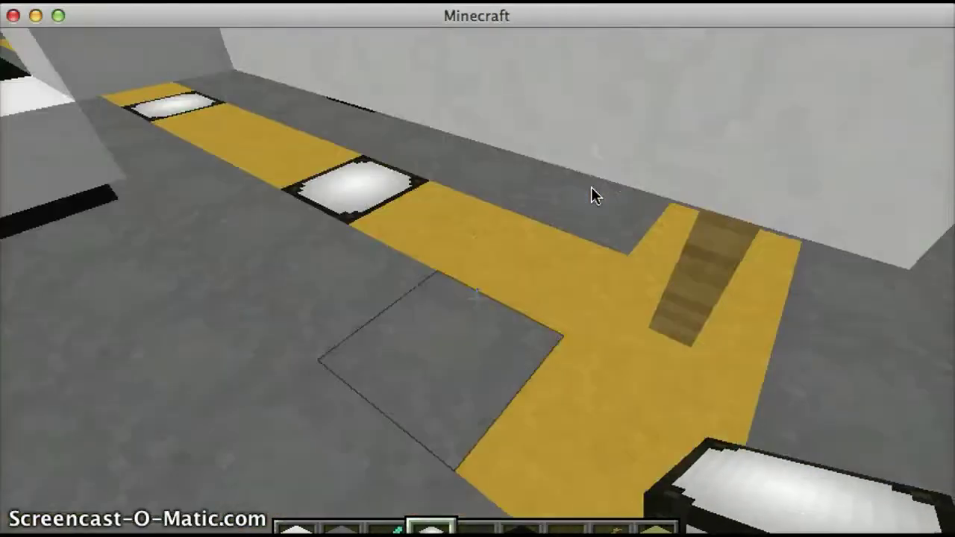
scroll(591, 186, down, 1)
scroll(590, 186, down, 1)
right_click(591, 187)
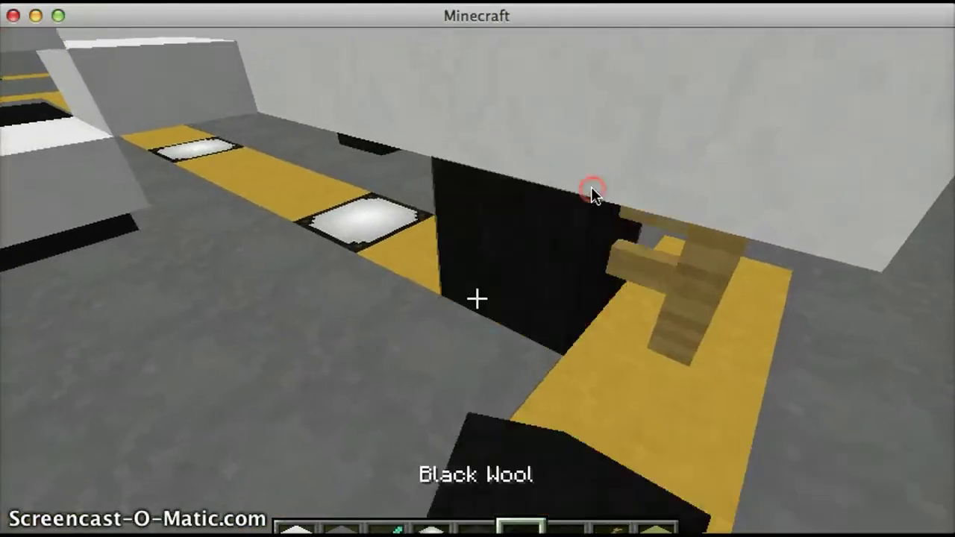
click(591, 186)
scroll(591, 186, down, 1)
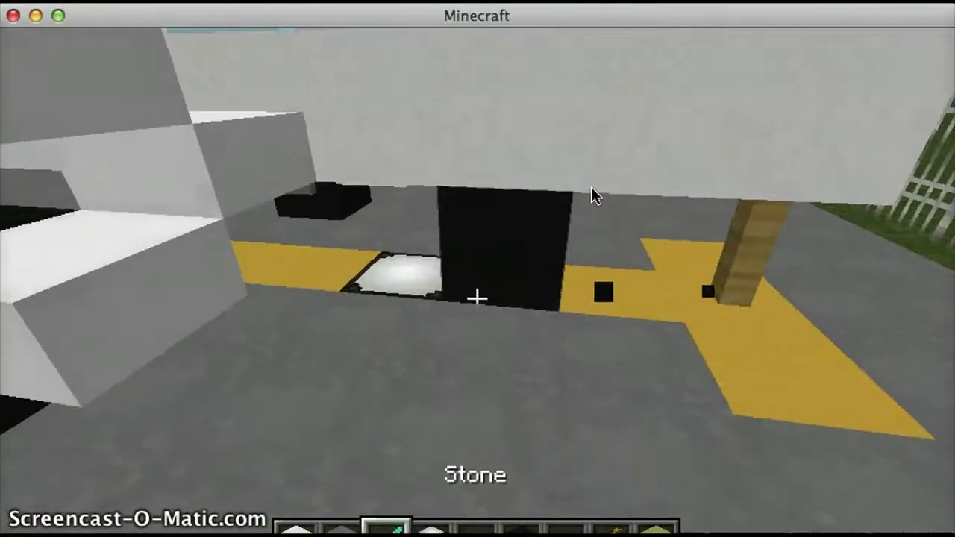
scroll(591, 186, down, 1)
right_click(590, 187)
- Fly up for an overview of the plane and bring up the creative inventory
key(w)
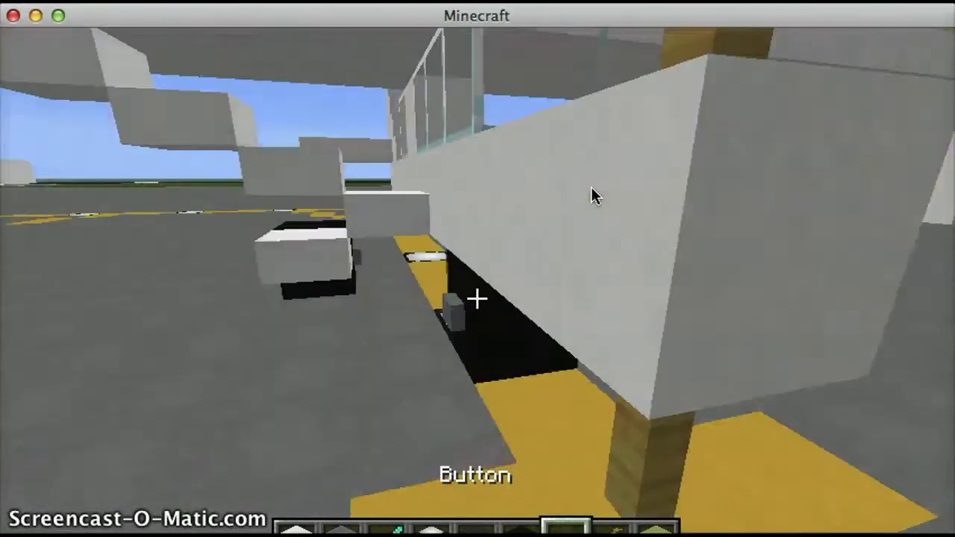
key(space)
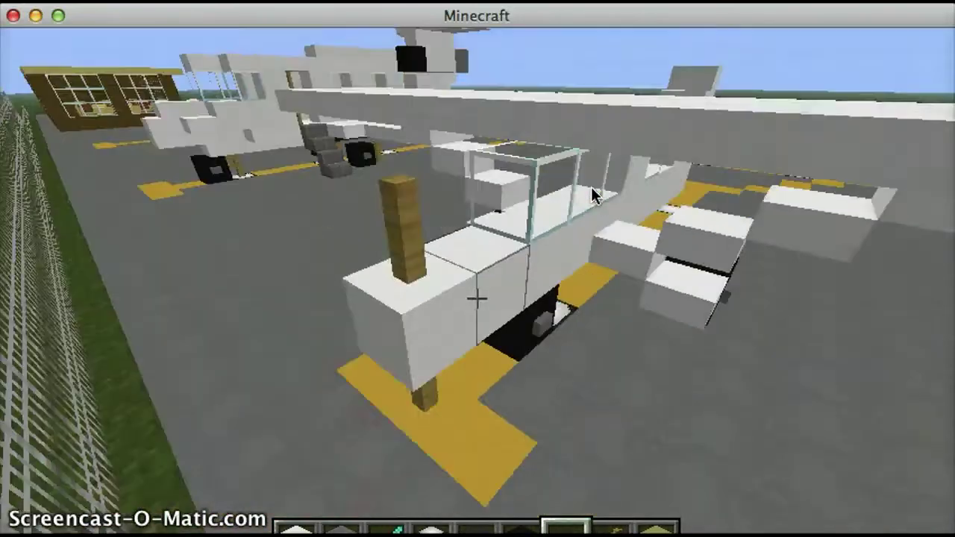
key(e)
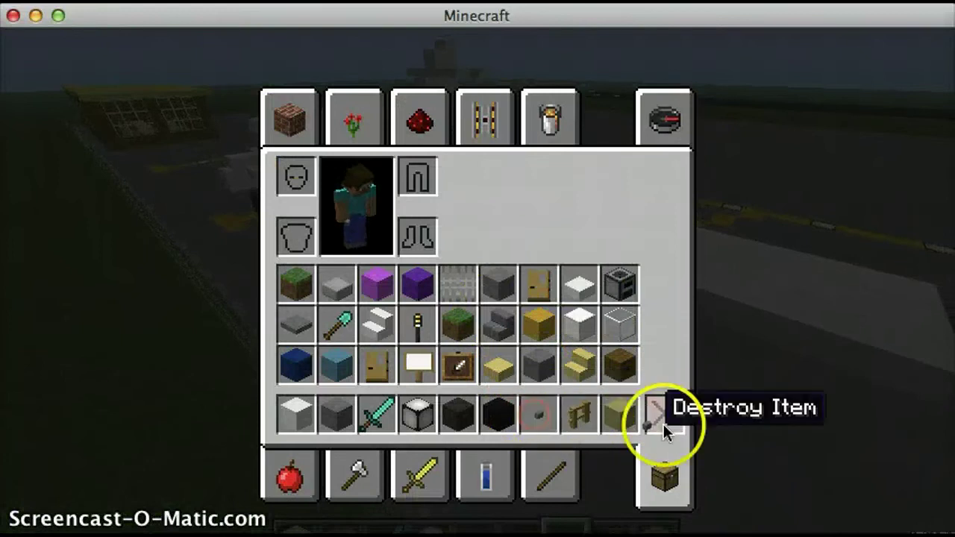
- Fly over the yellow taxiway lines toward the left hangar and its columns
key(Escape)
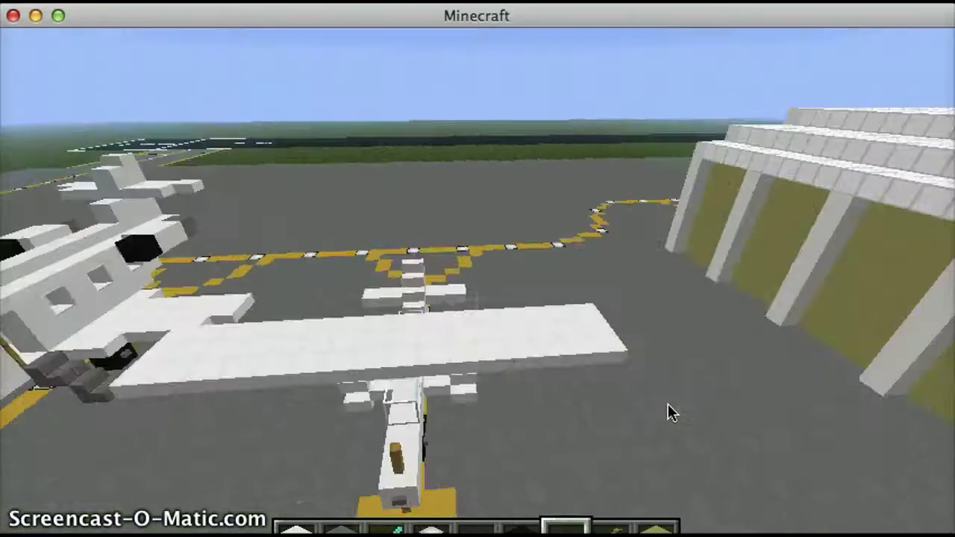
key(3)
key(1)
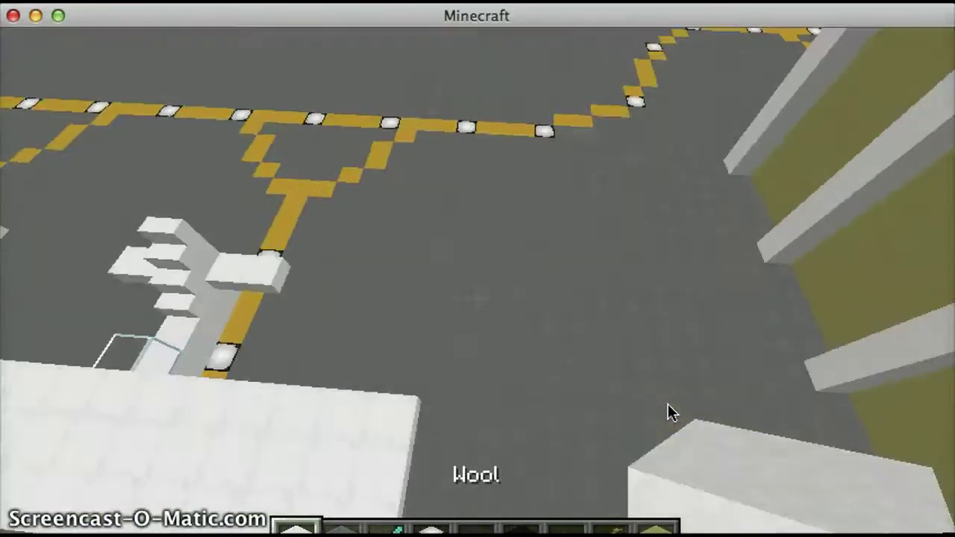
key(2)
scroll(668, 404, down, 1)
scroll(667, 404, down, 1)
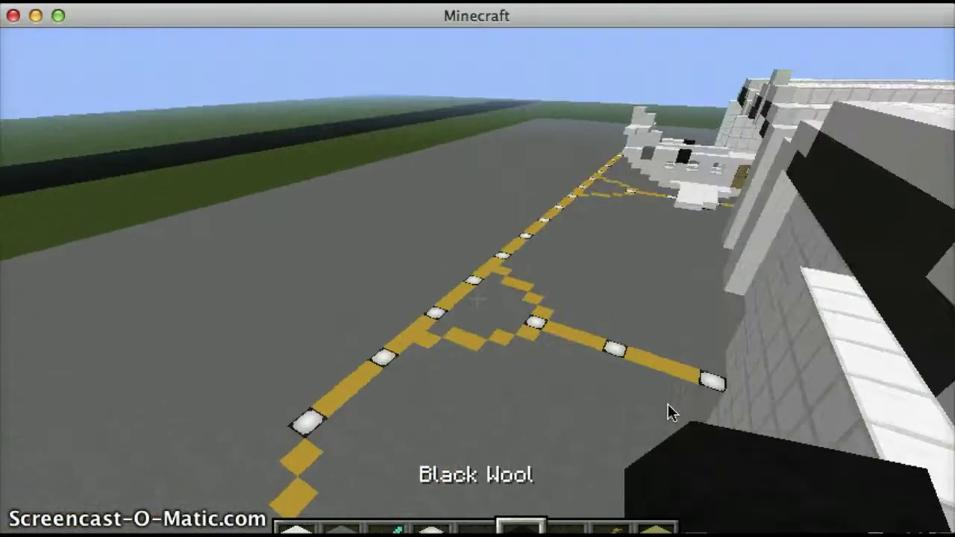
key(w)
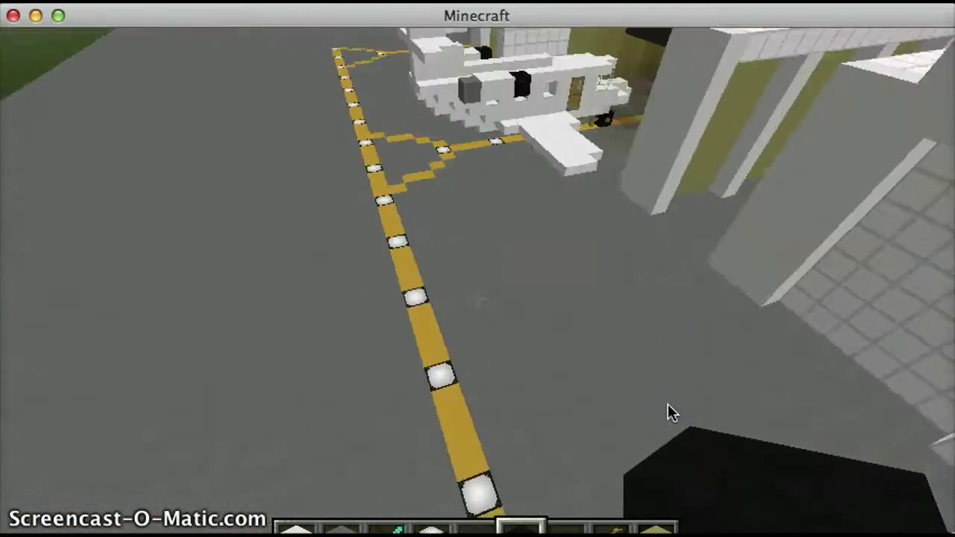
key(w)
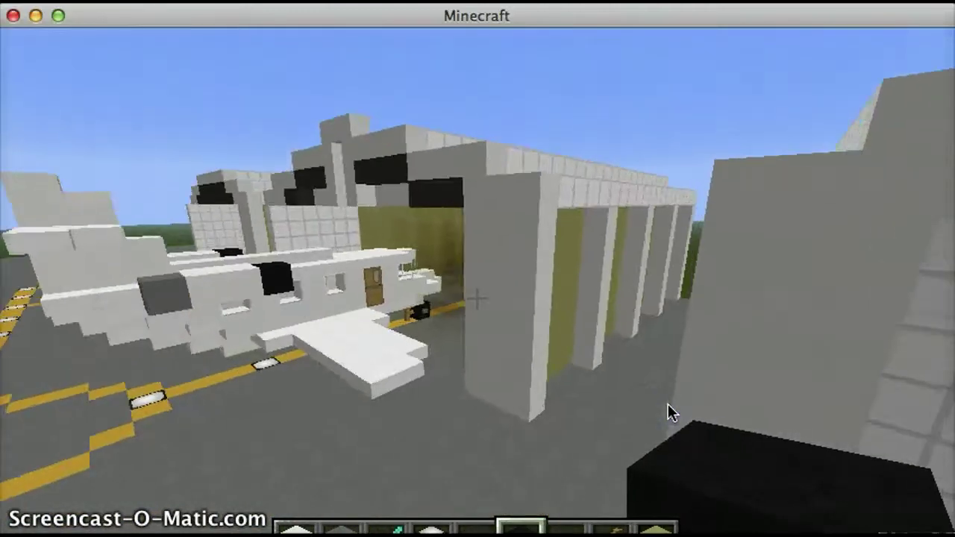
key(w)
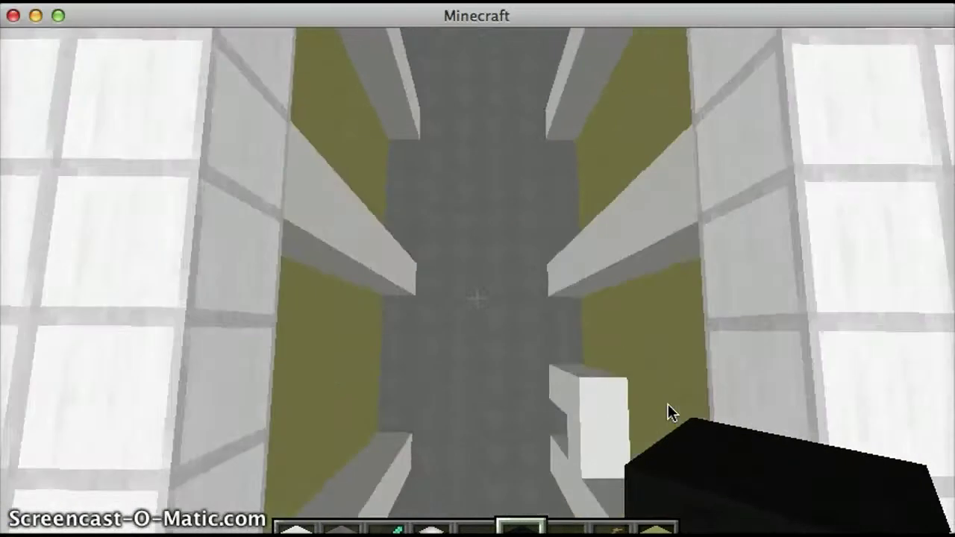
- Tour the green hangar wall and pillars, then rise to view the whole hangar
key(w)
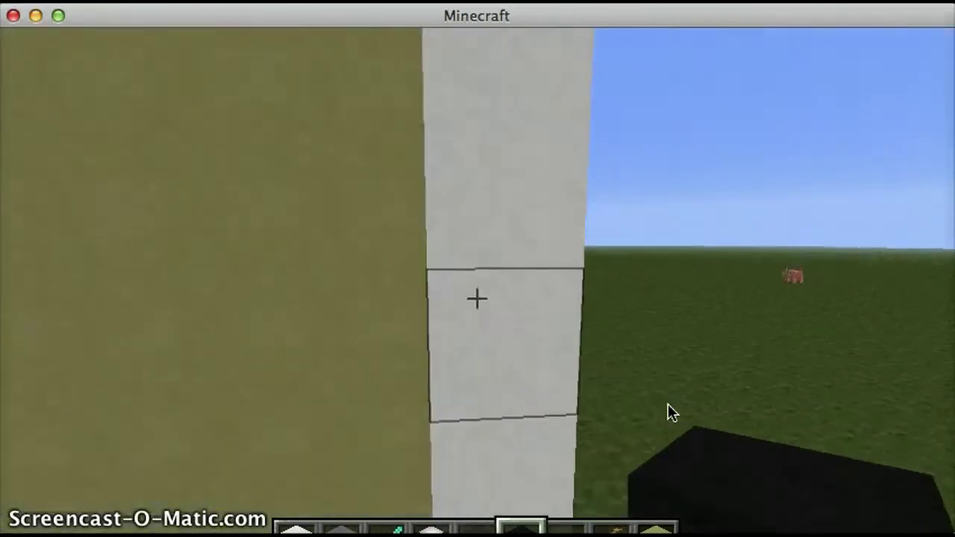
key(w)
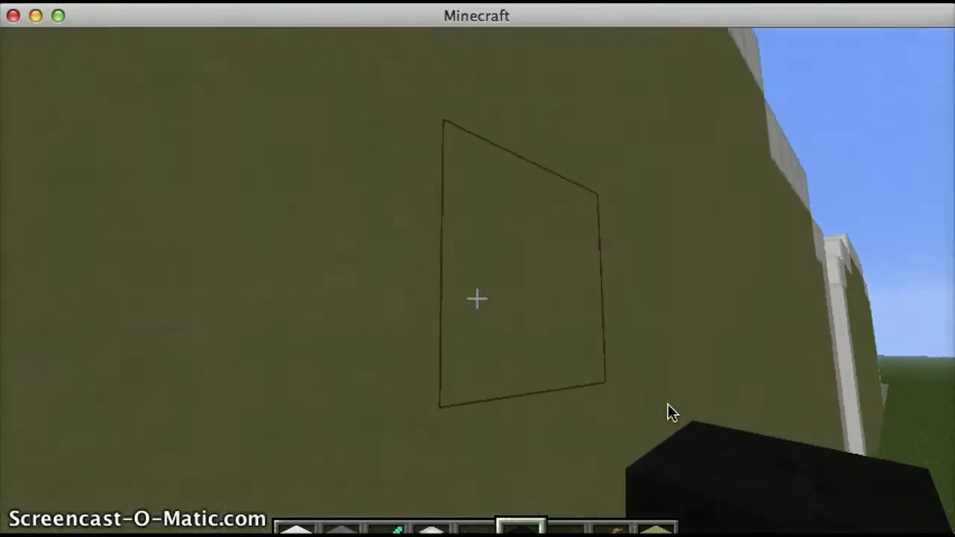
key(w)
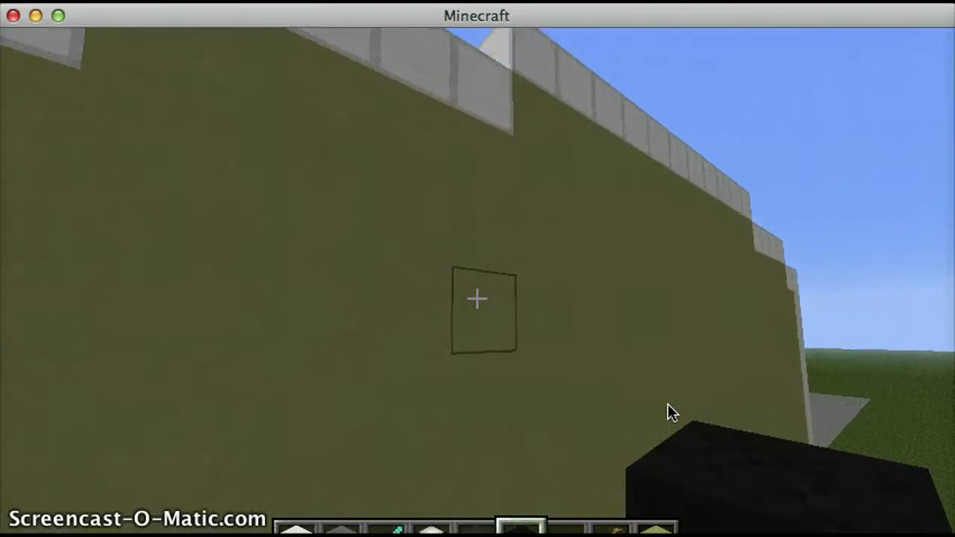
key(s)
key(w)
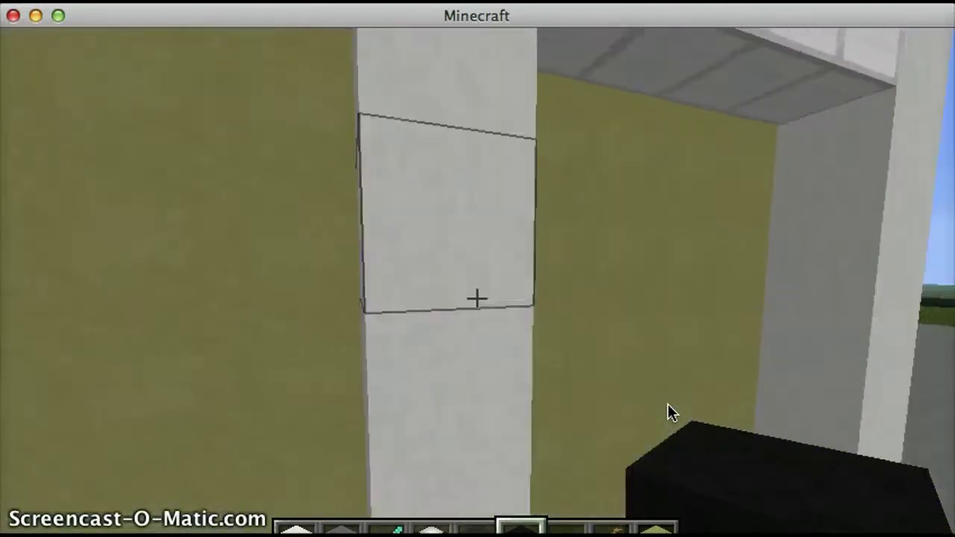
key(s)
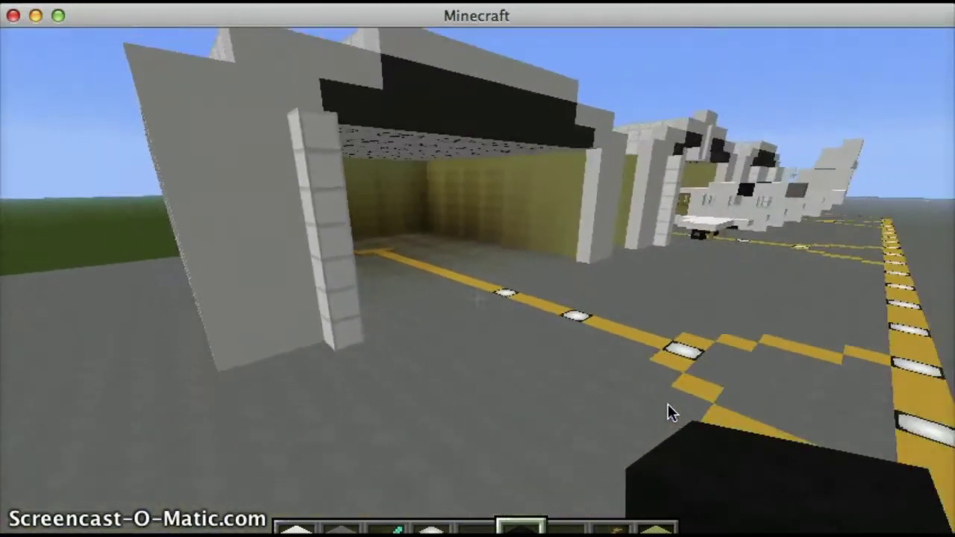
- Fly into the hangar beside the white plane, then back out for a level view
key(w)
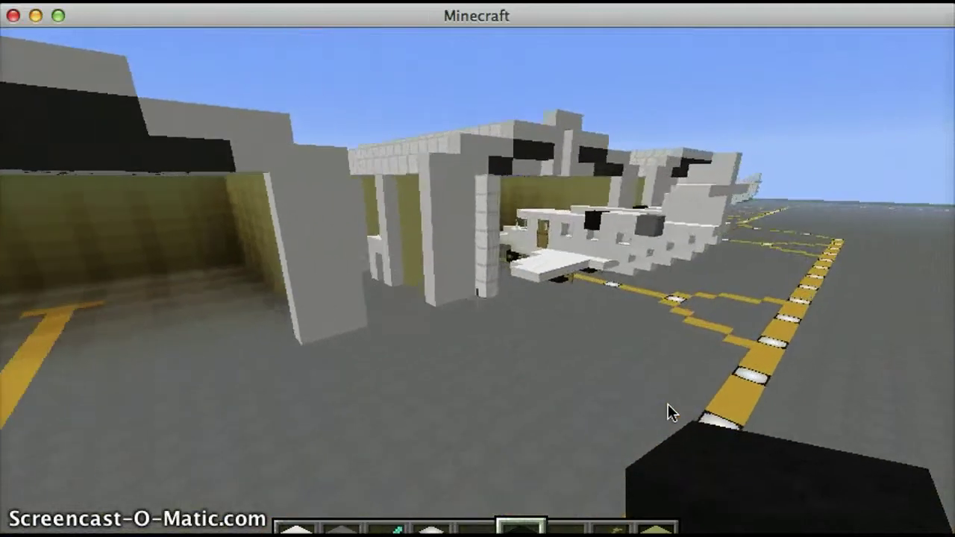
key(w)
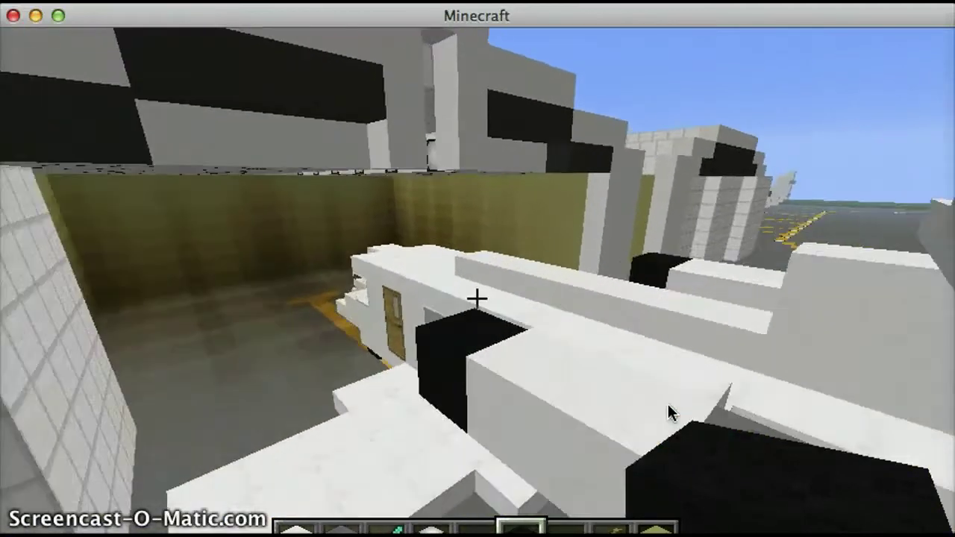
key(w)
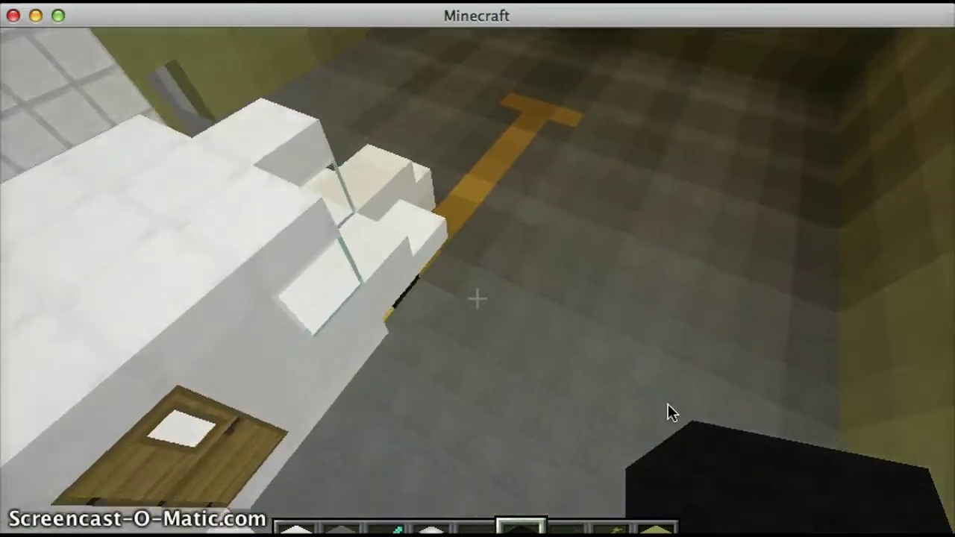
key(s)
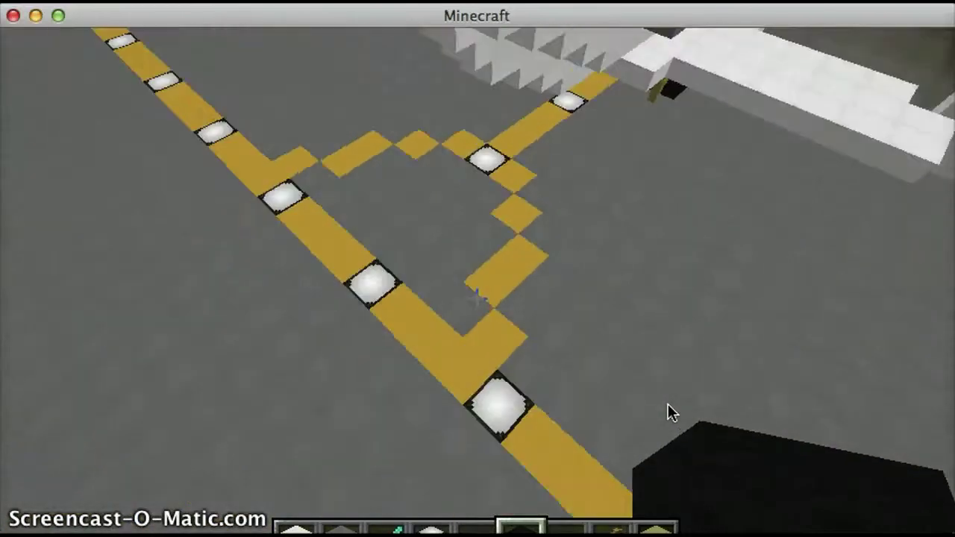
key(s)
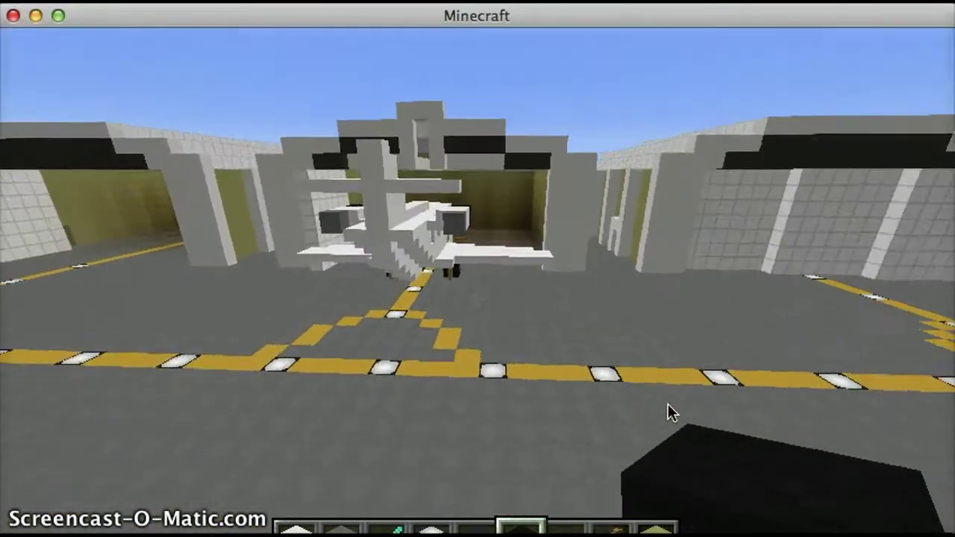
key(s)
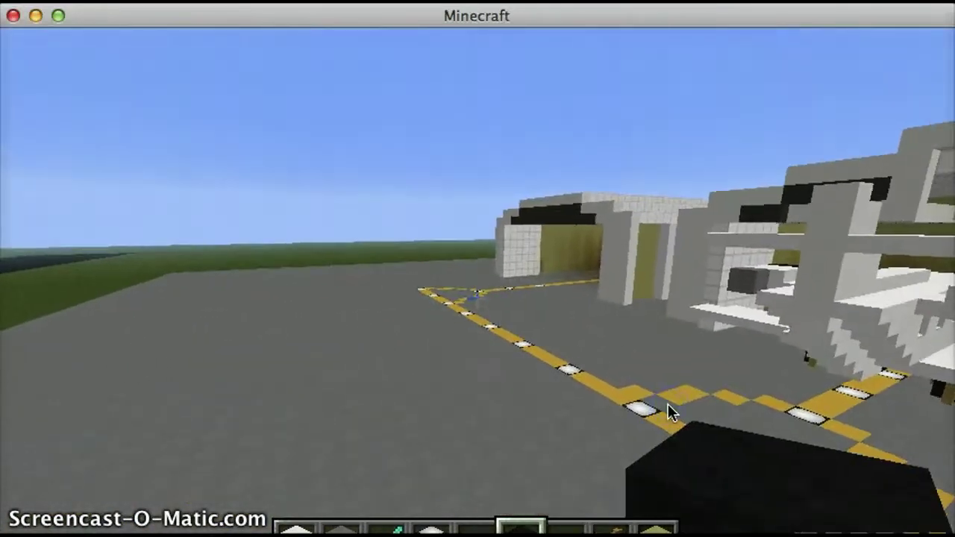
- Pass low over the plane's fuselage and approach the hangar wall with missing blocks
key(w)
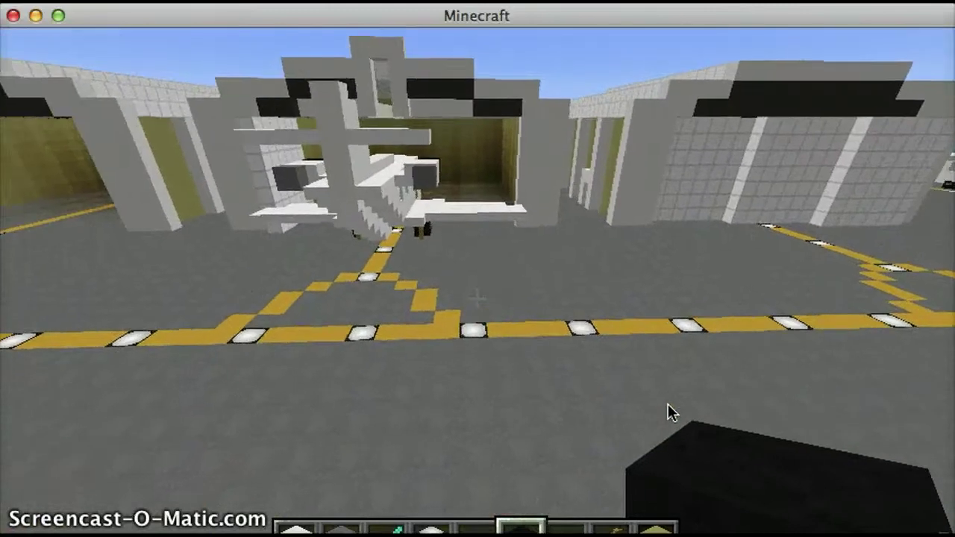
key(w)
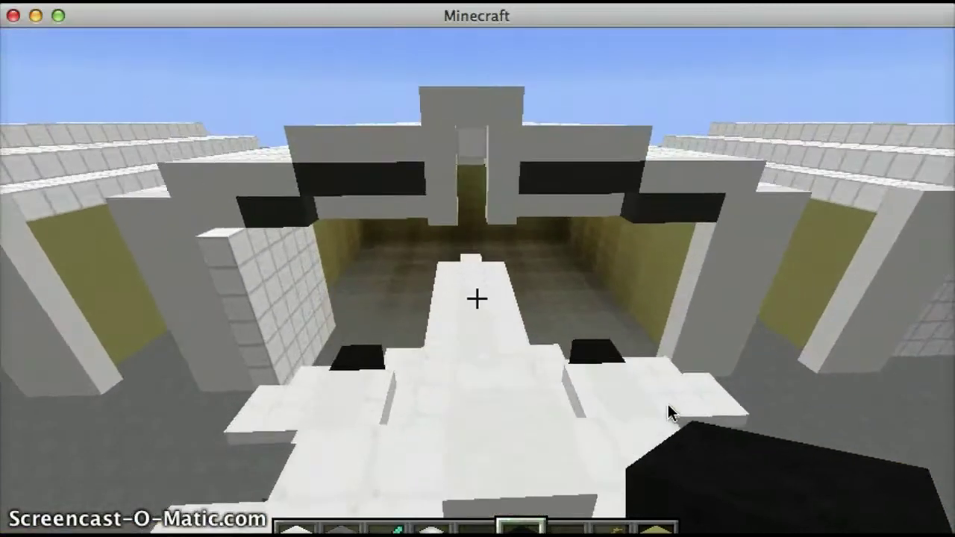
key(s)
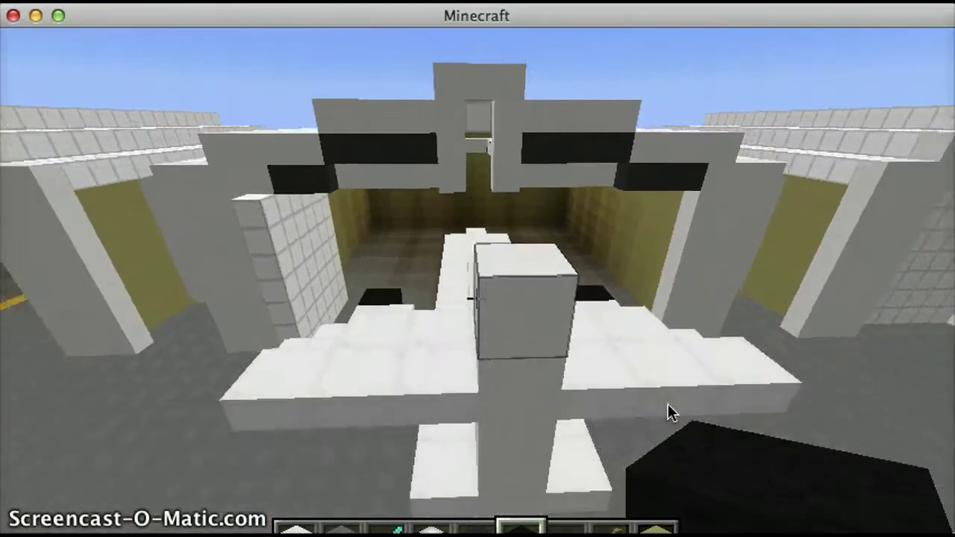
key(w)
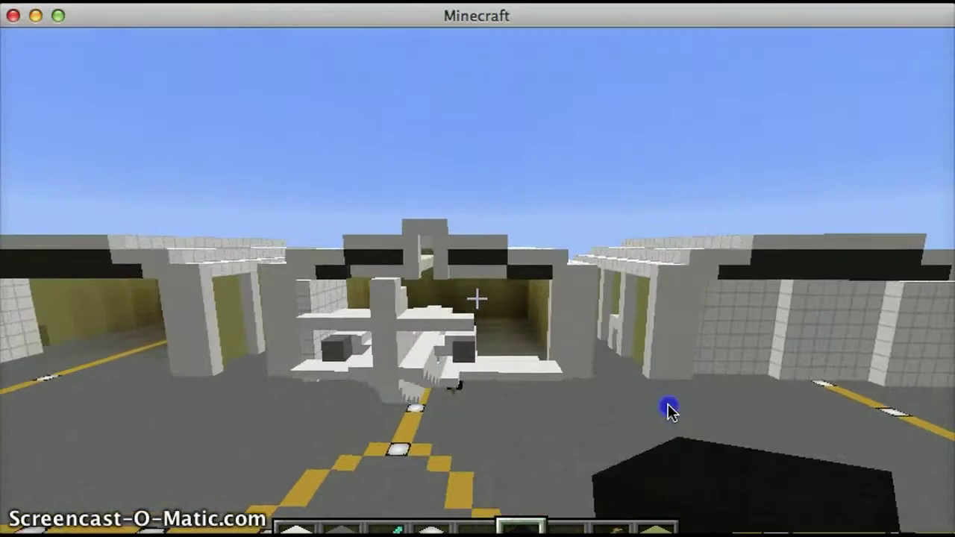
key(w)
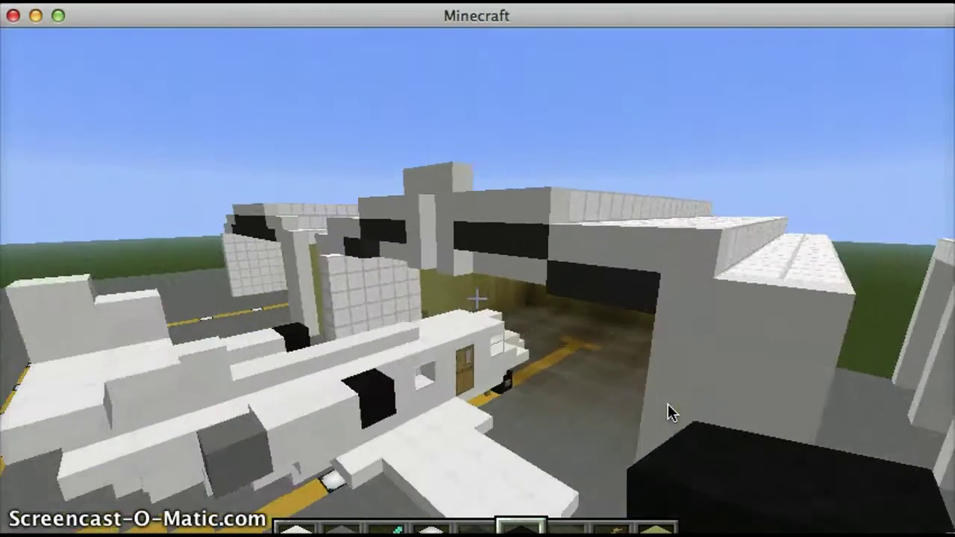
key(w)
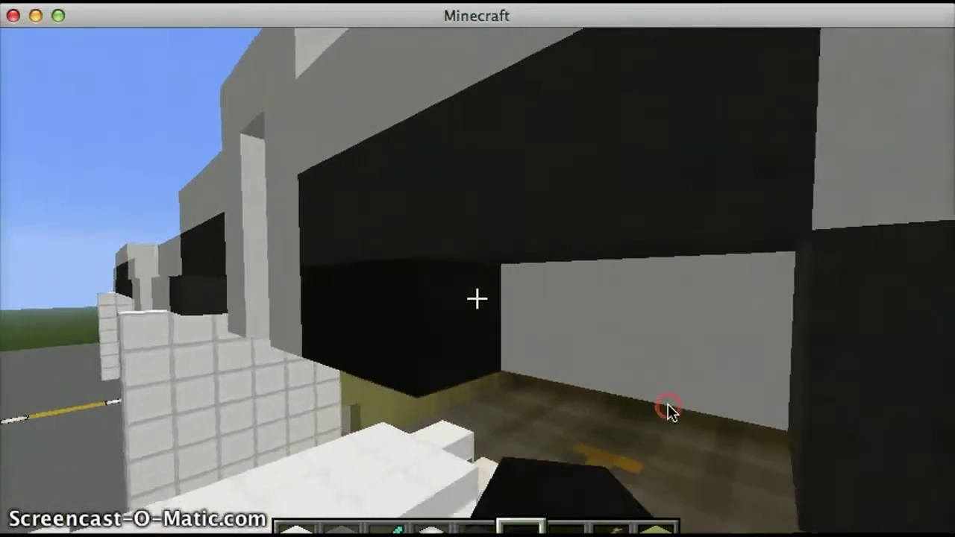
- Place three gray and dark gray wool blocks in the hangar wall gap, then pause
key(e)
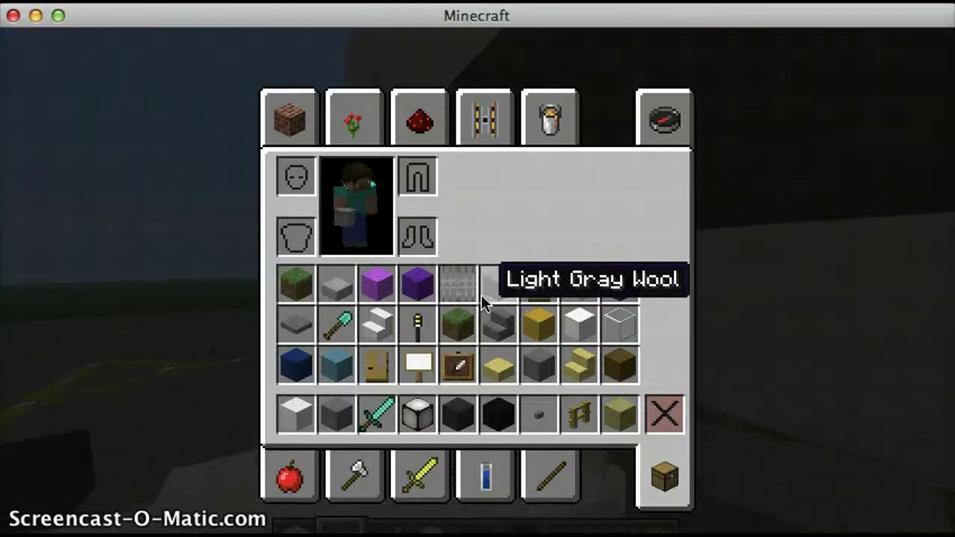
key(e)
right_click(477, 299)
scroll(488, 295, down, 1)
scroll(488, 295, down, 1)
right_click(477, 299)
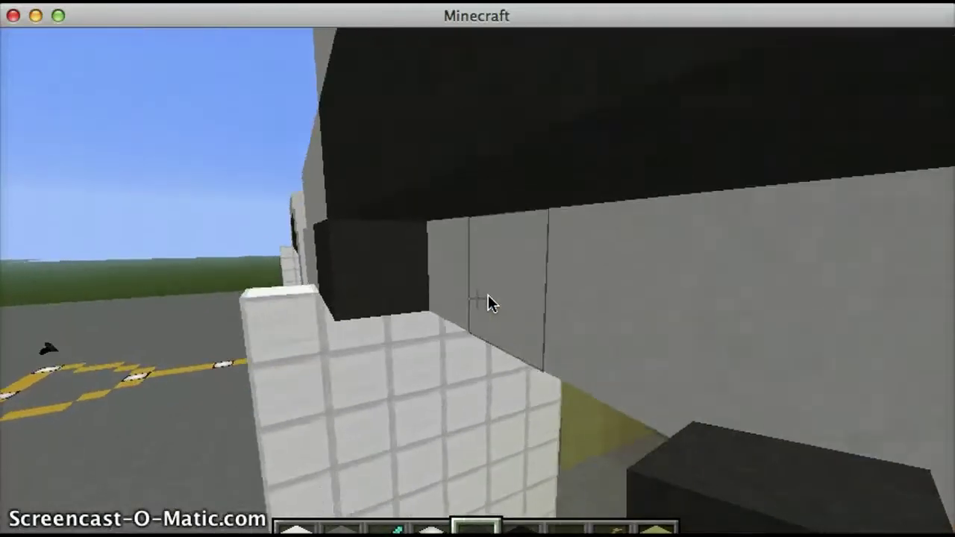
right_click(477, 299)
key(Escape)
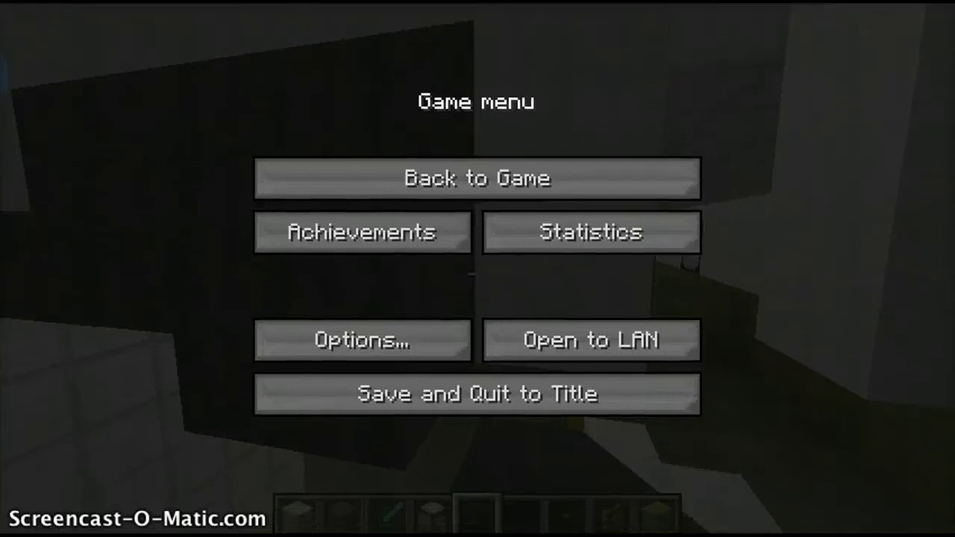
- Resume play with Back to Game and fly over the white hangar rooftops
click(338, 185)
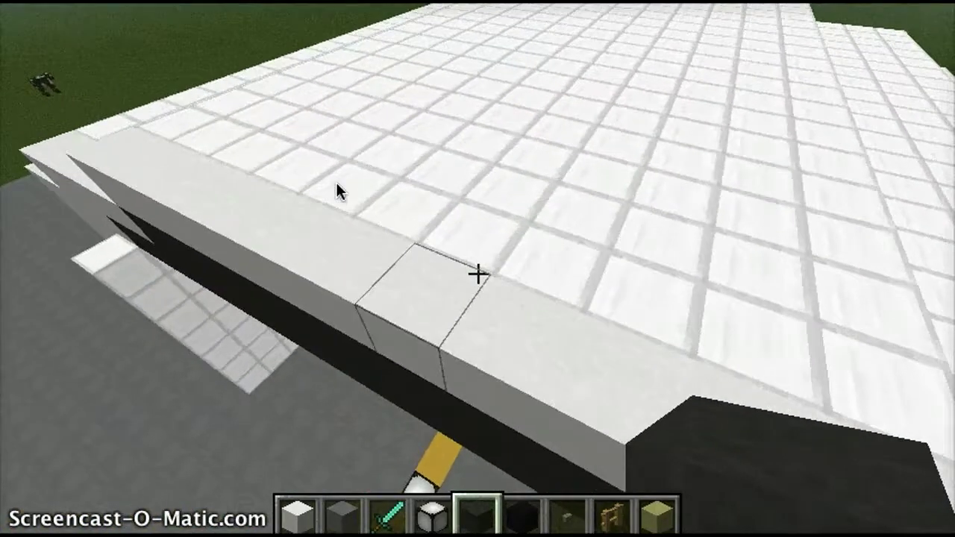
- Add white wool along the hangar roof edge and break blocks just below it
key(1)
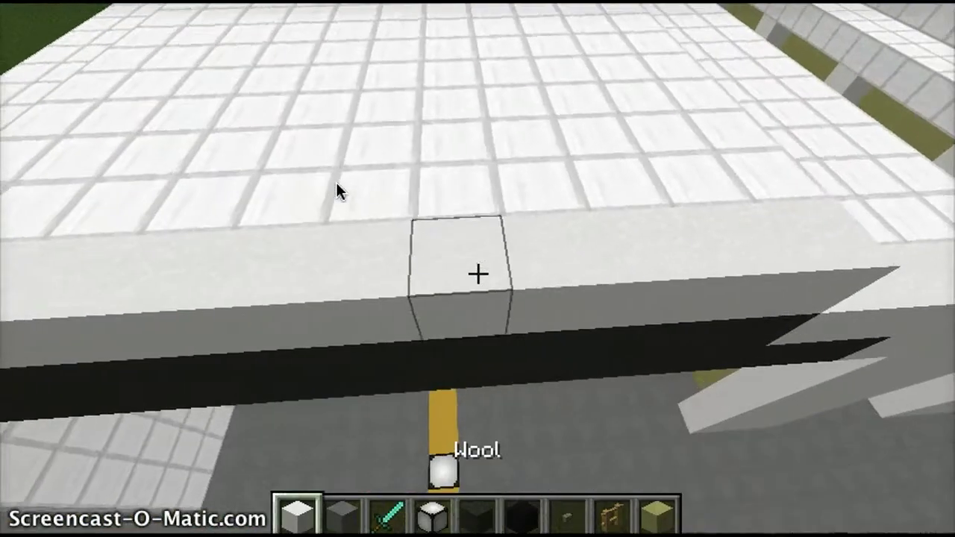
right_click(477, 275)
right_click(477, 275)
click(477, 275)
click(477, 275)
- Break the black wool and ceiling blocks between the hangar's lights
click(478, 274)
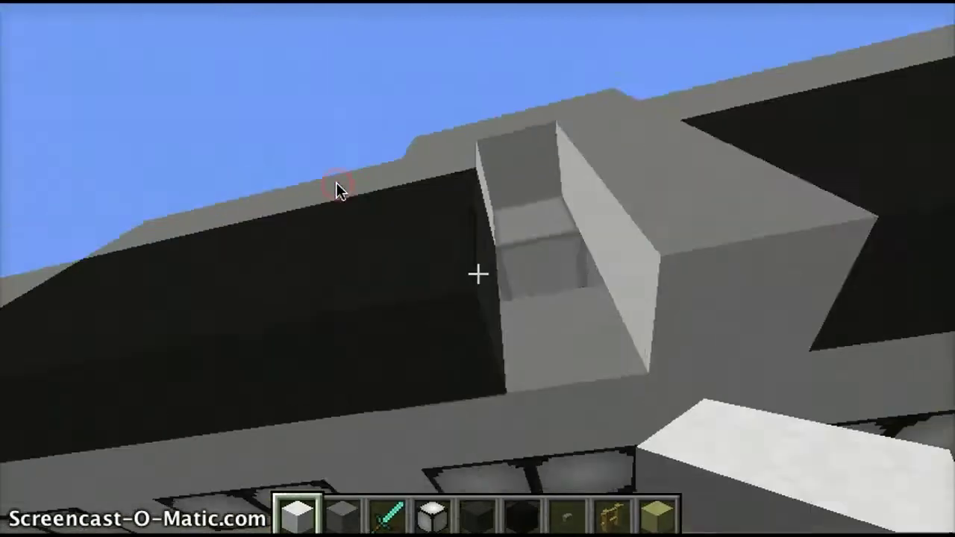
click(477, 275)
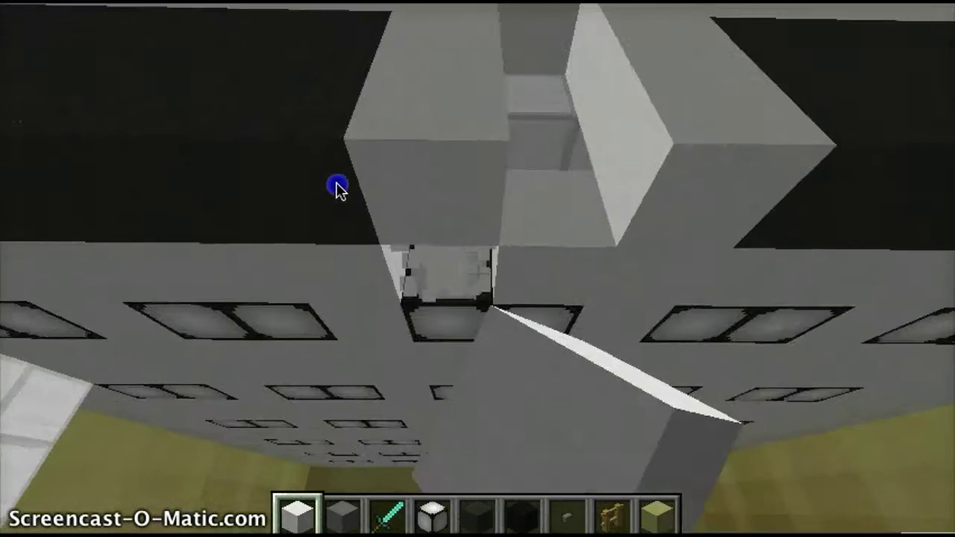
click(477, 274)
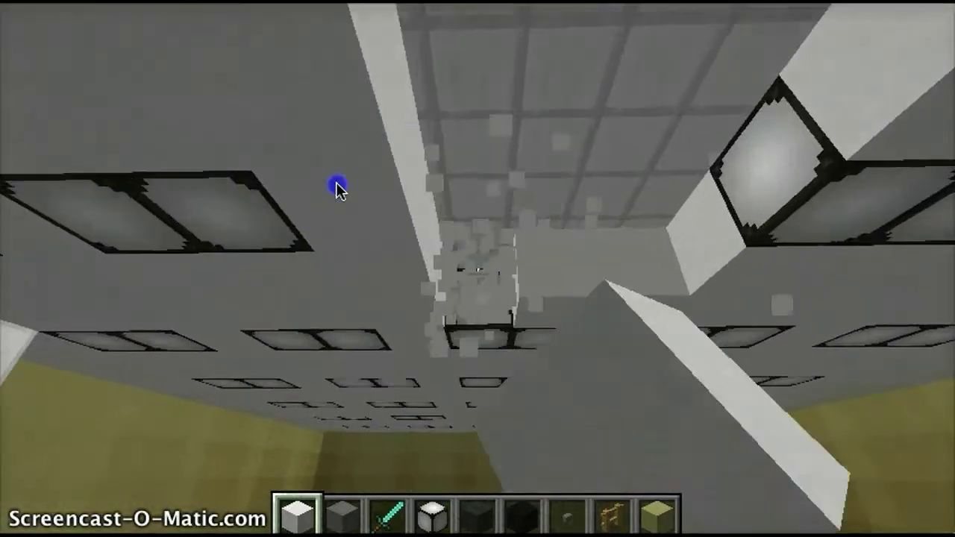
click(478, 274)
click(478, 275)
click(477, 274)
click(477, 274)
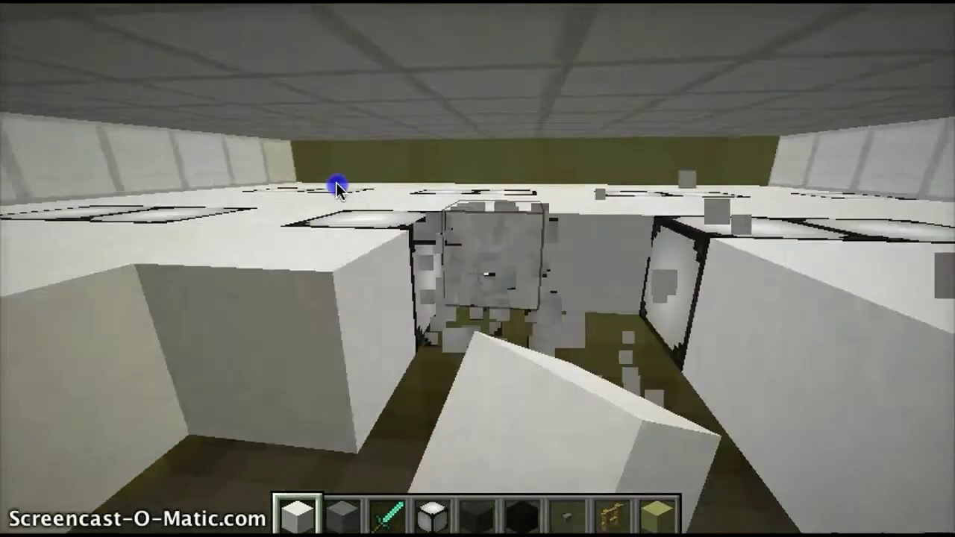
click(477, 275)
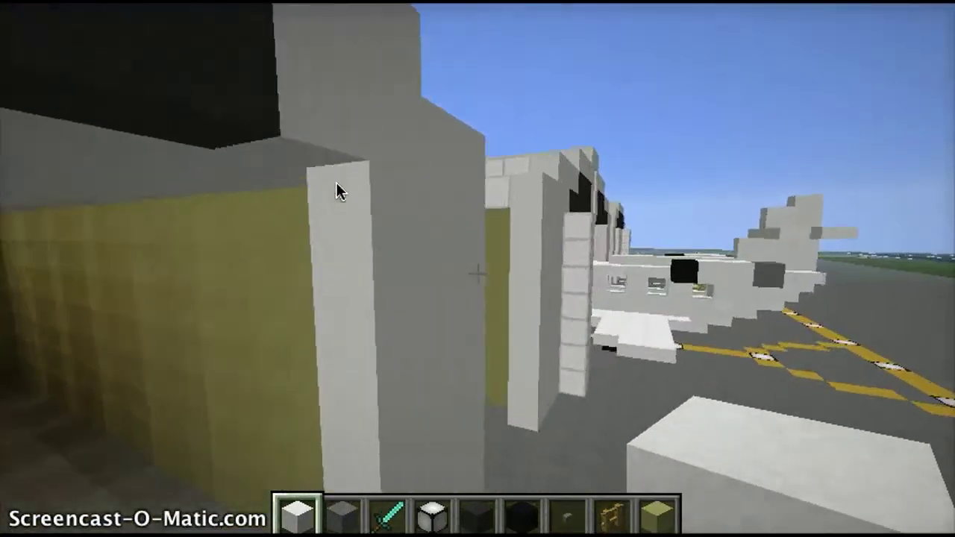
key(w)
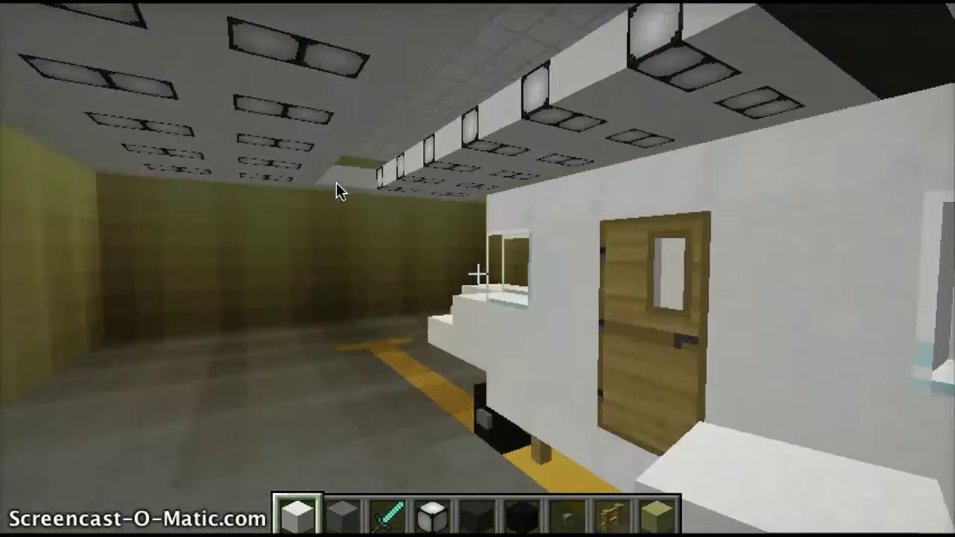
key(w)
key(w)
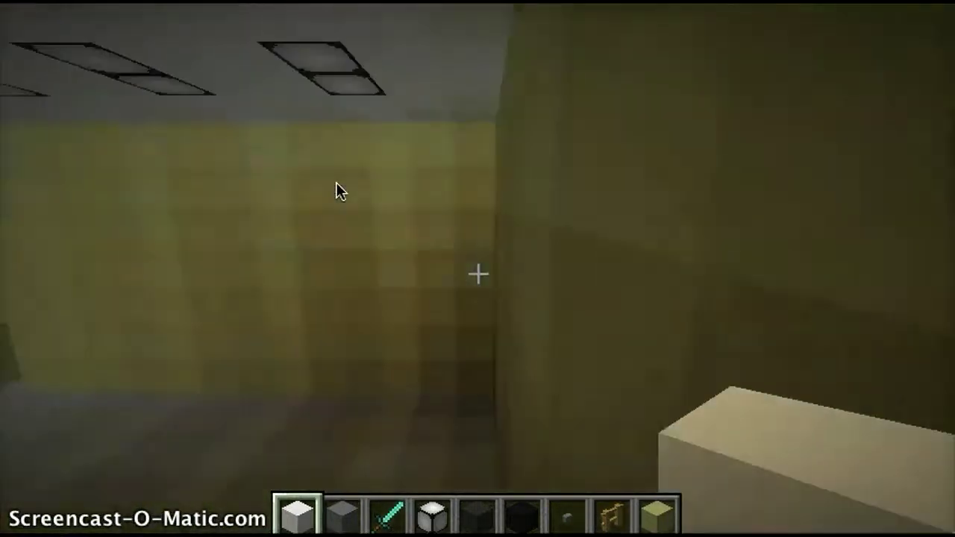
key(w)
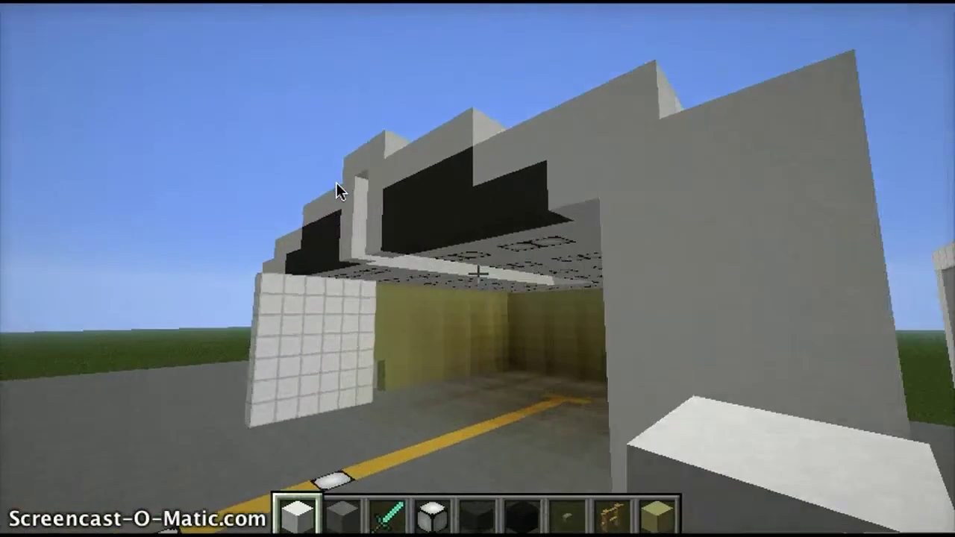
key(w)
click(337, 186)
click(337, 187)
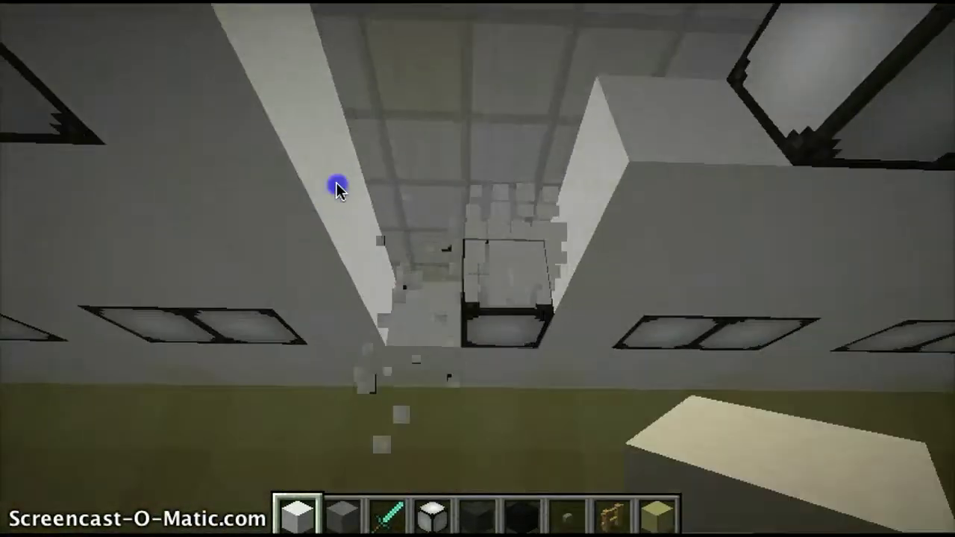
click(337, 187)
click(337, 186)
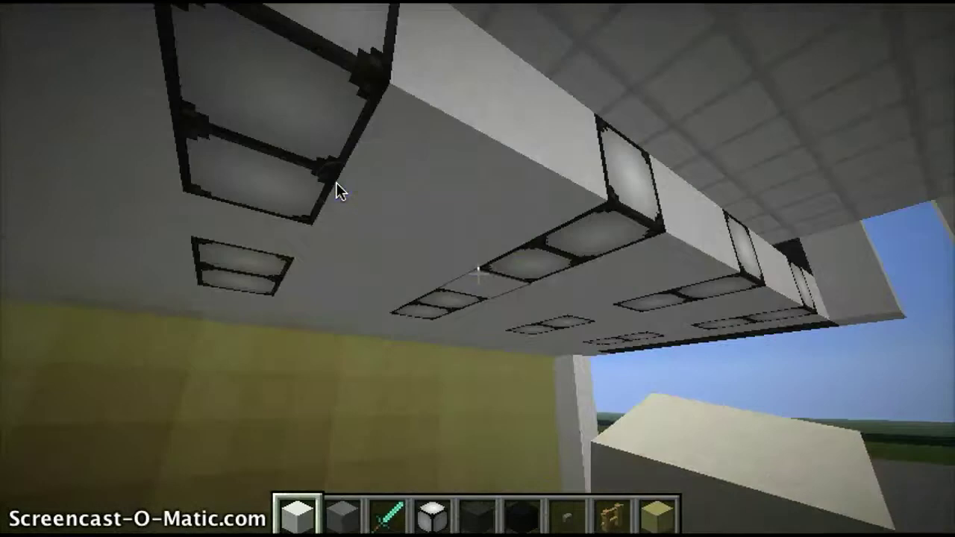
click(337, 187)
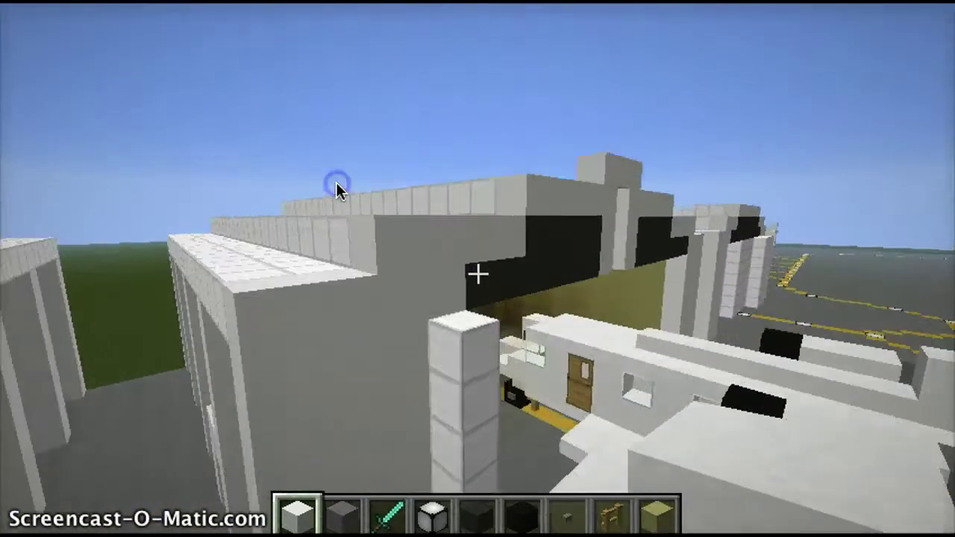
click(337, 187)
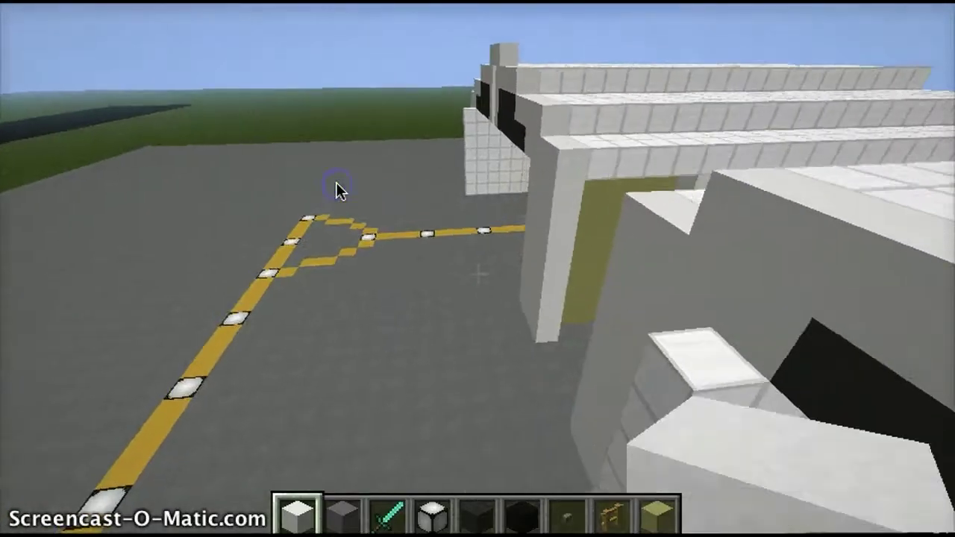
click(338, 187)
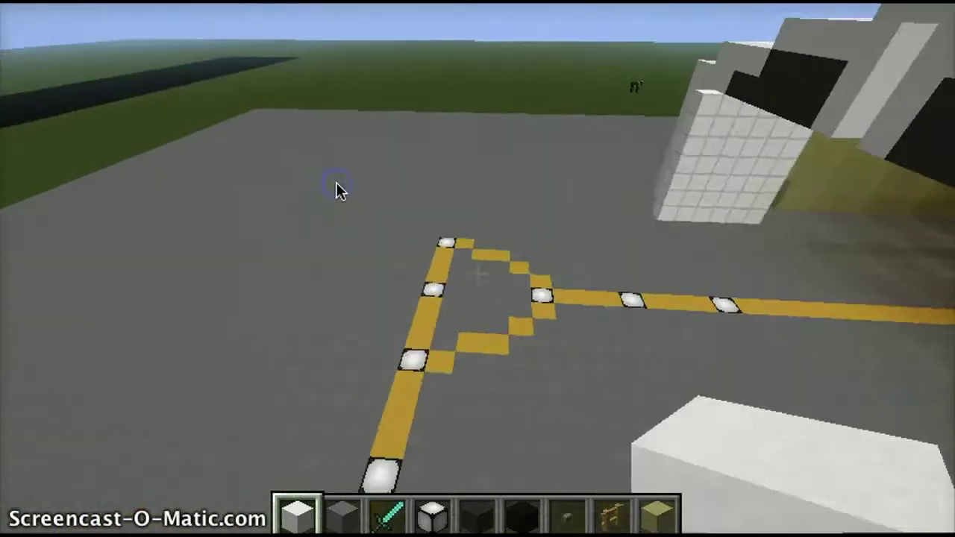
key(w)
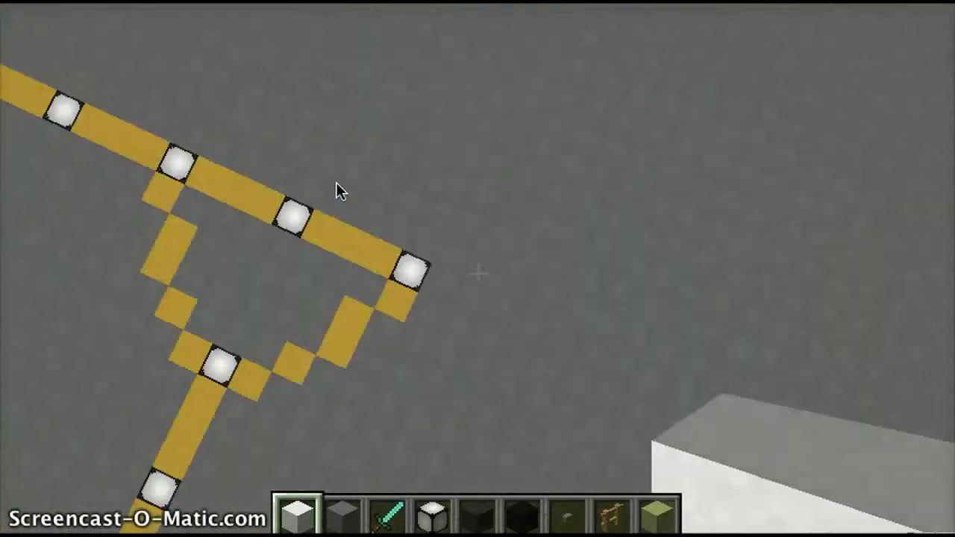
key(w)
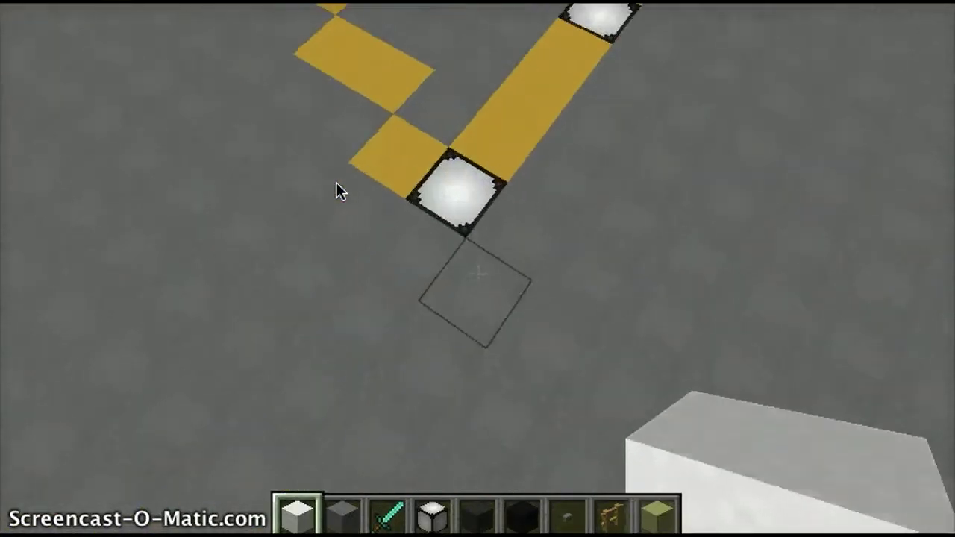
drag(337, 190, 337, 189)
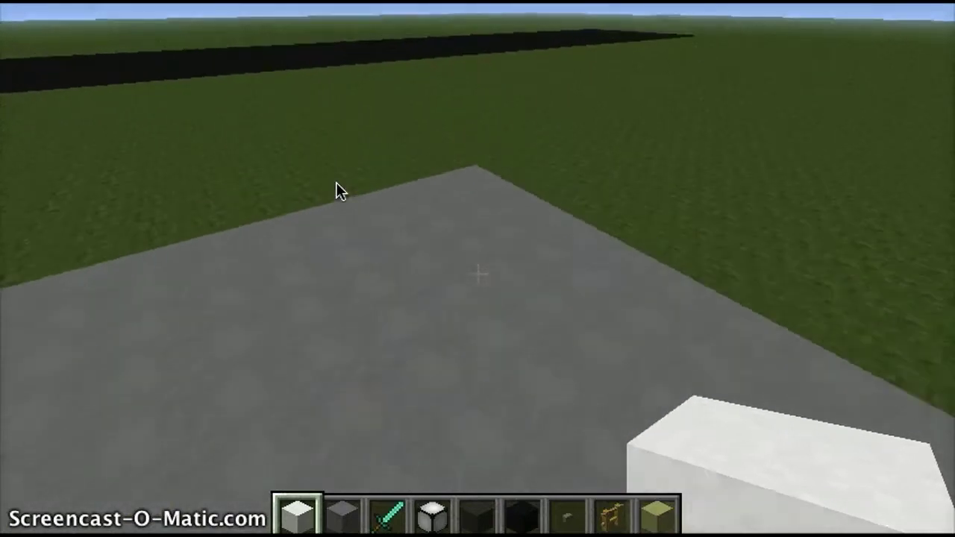
key(w)
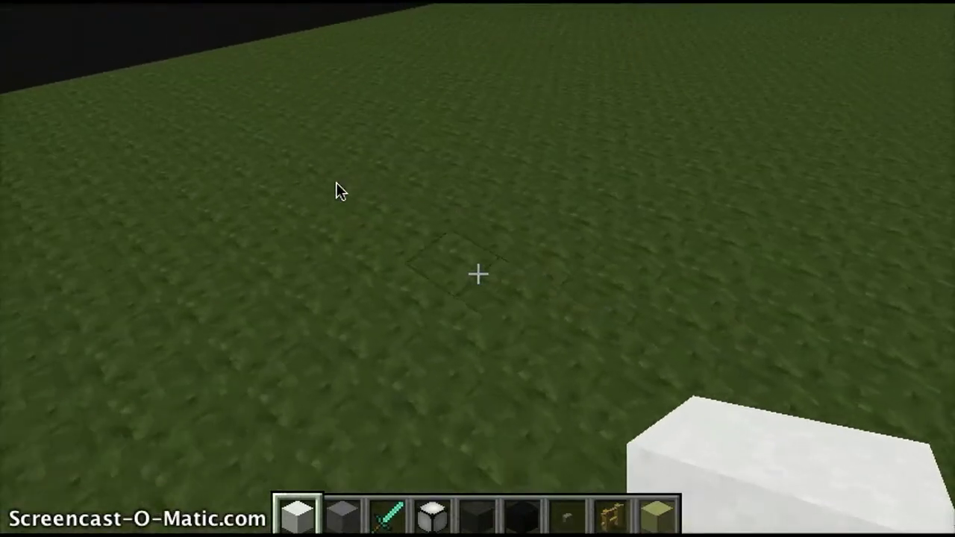
key(w)
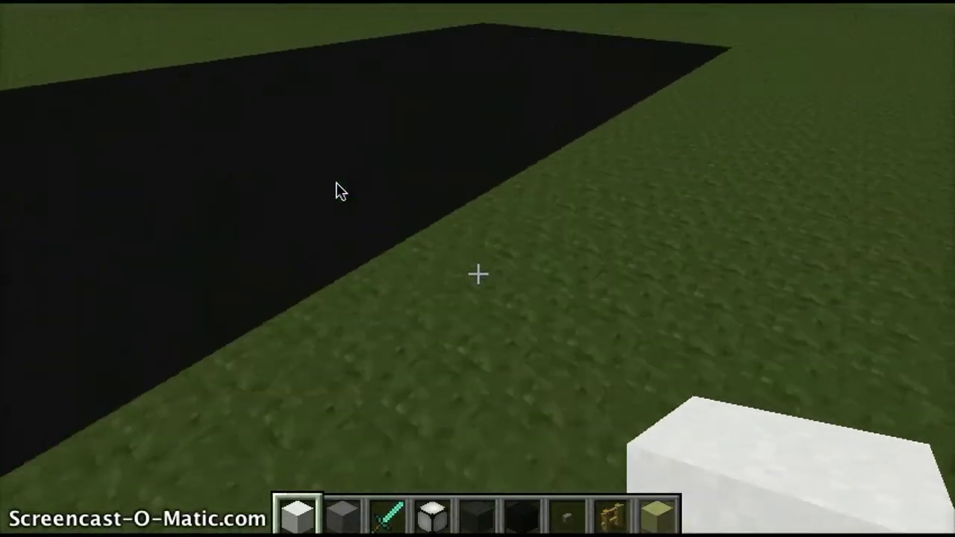
drag(337, 189, 337, 189)
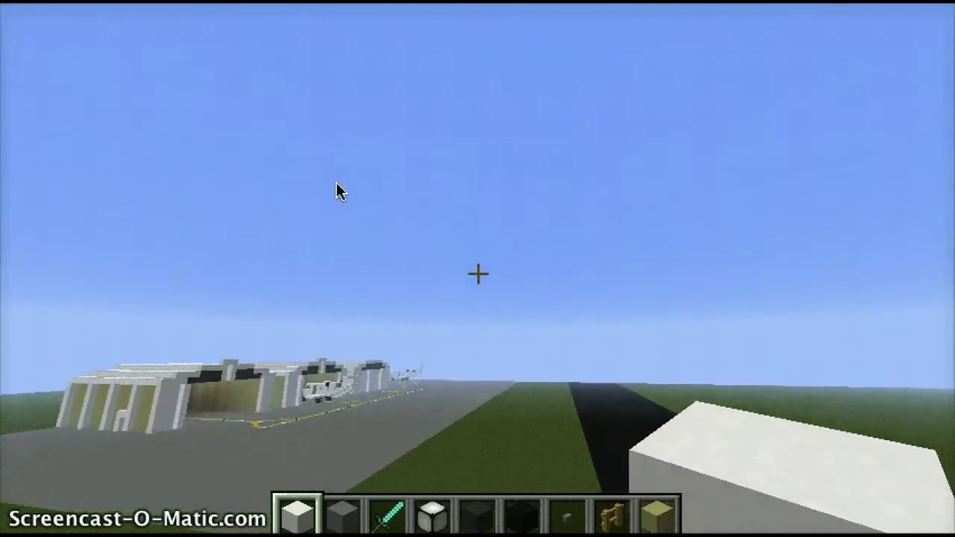
key(w)
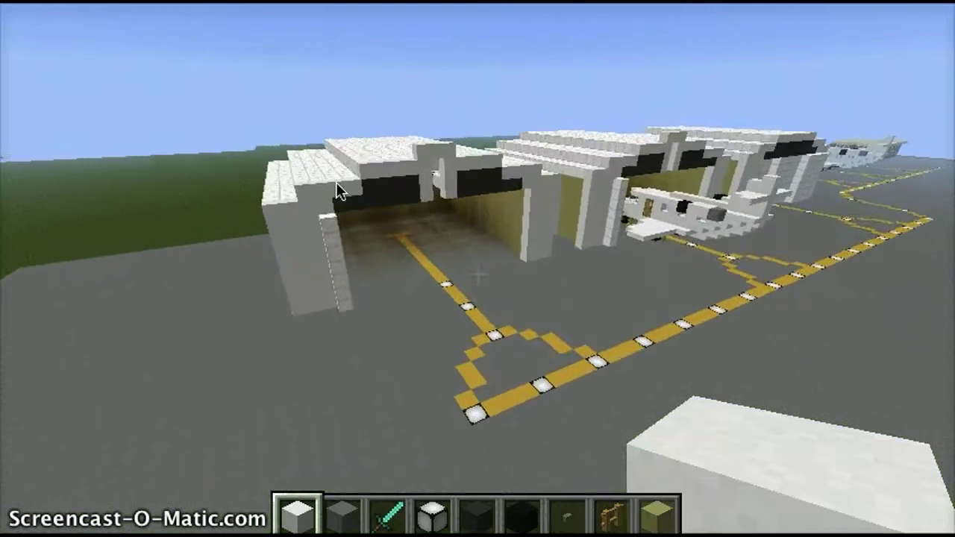
- Fly over the plane and hangar roofs to the edge of the front crest
key(w)
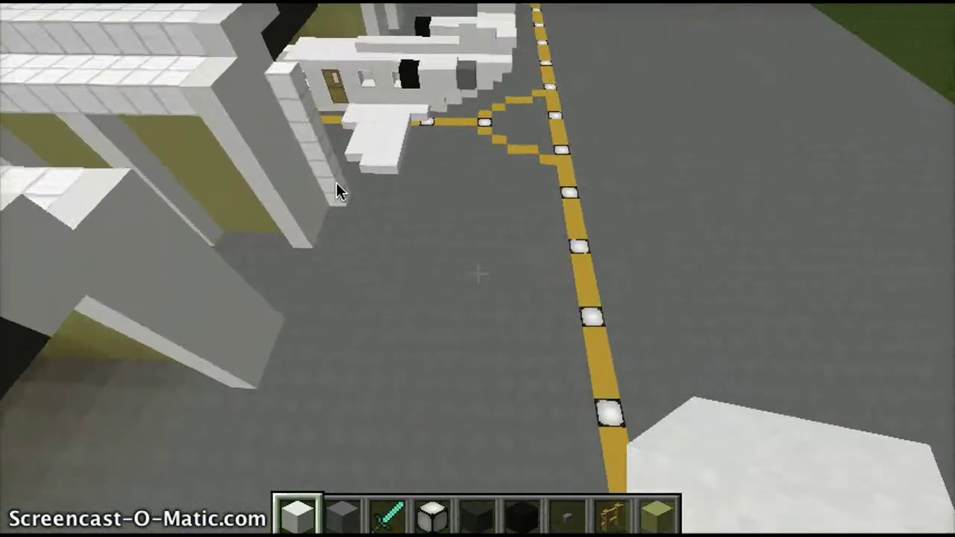
key(w)
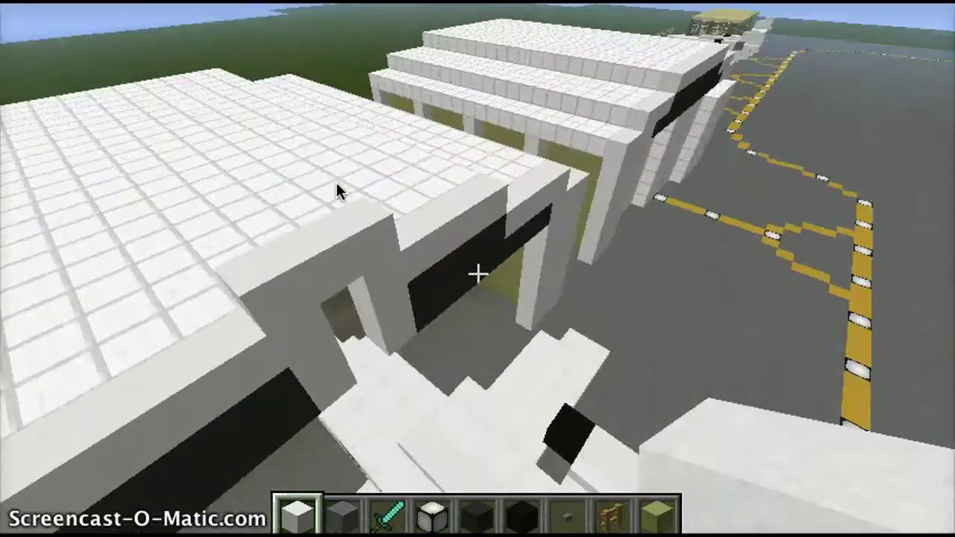
key(w)
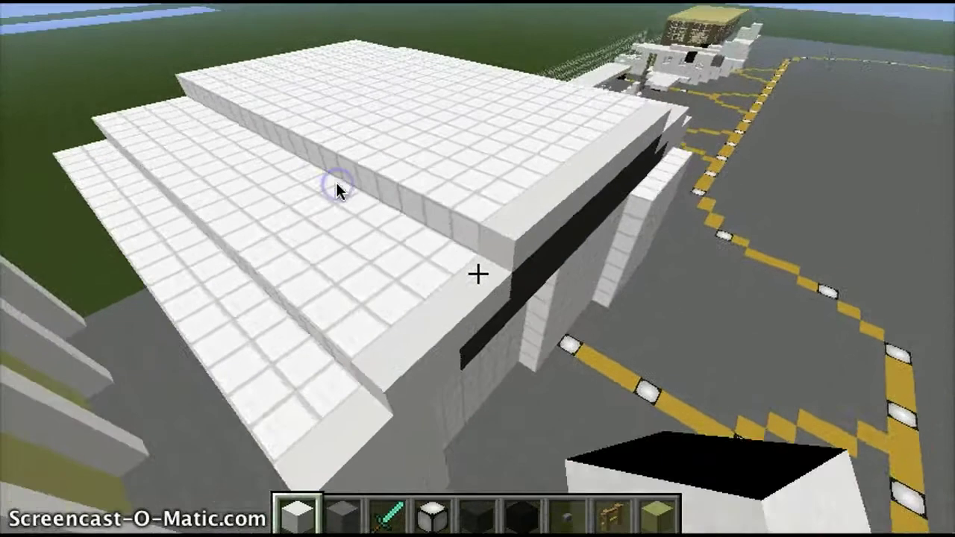
key(w)
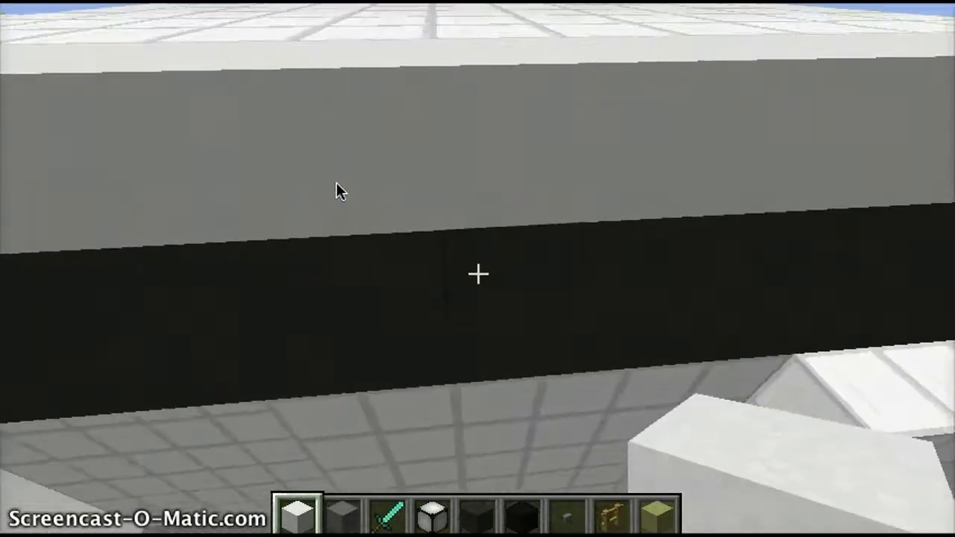
key(w)
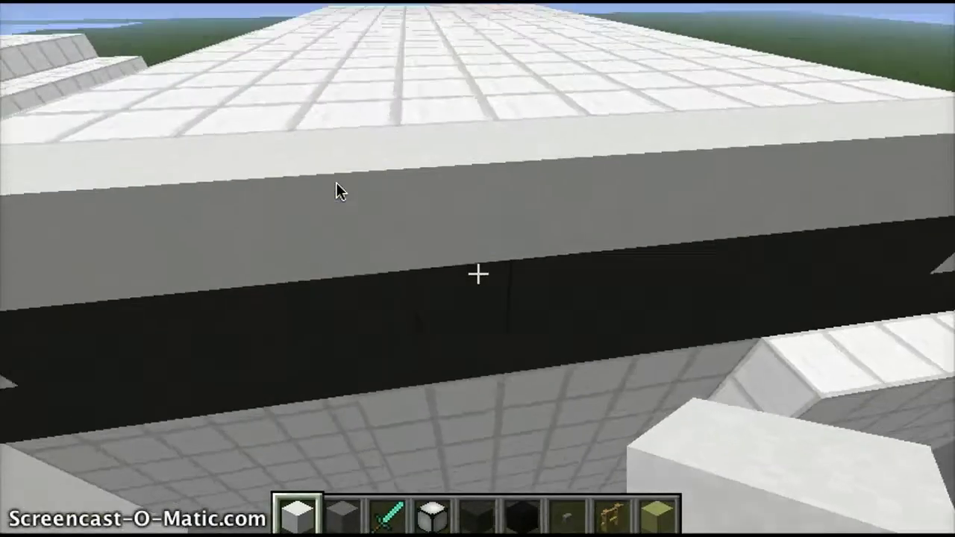
key(w)
key(d)
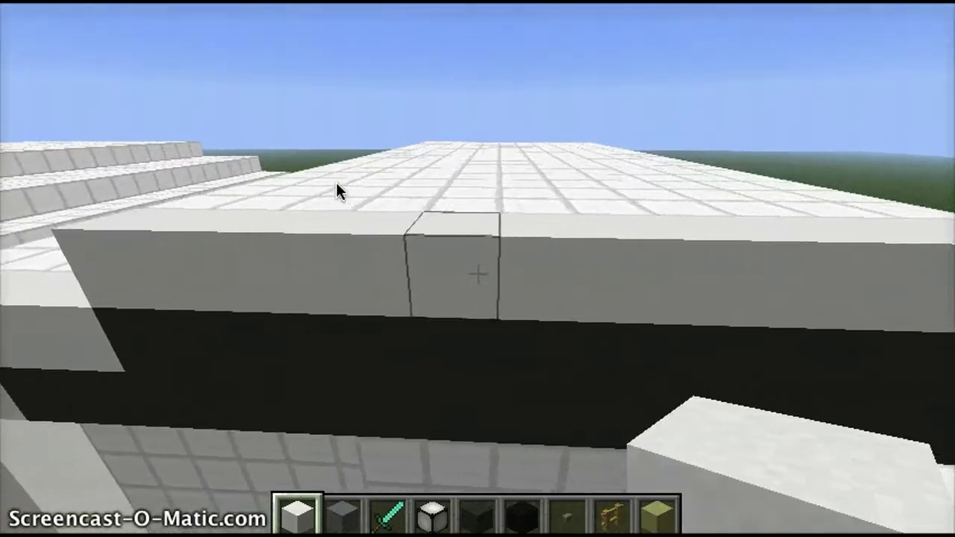
- Break the roof-edge block and open a gap in the black window band
click(477, 274)
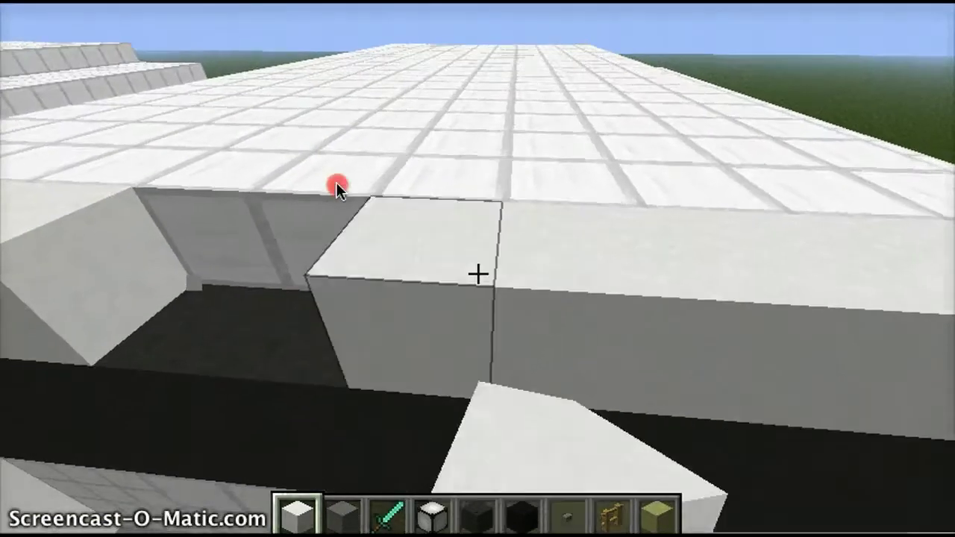
right_click(477, 275)
click(478, 275)
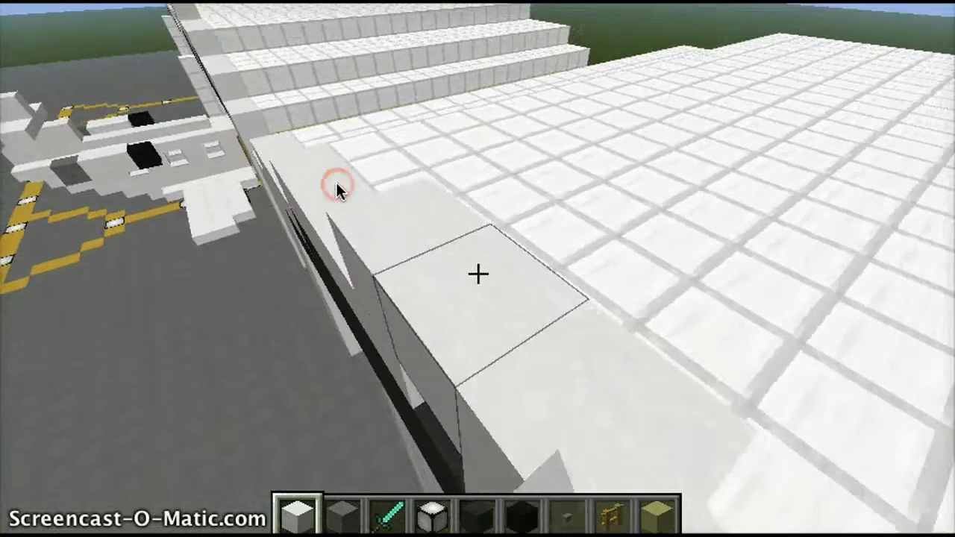
key(w)
click(477, 274)
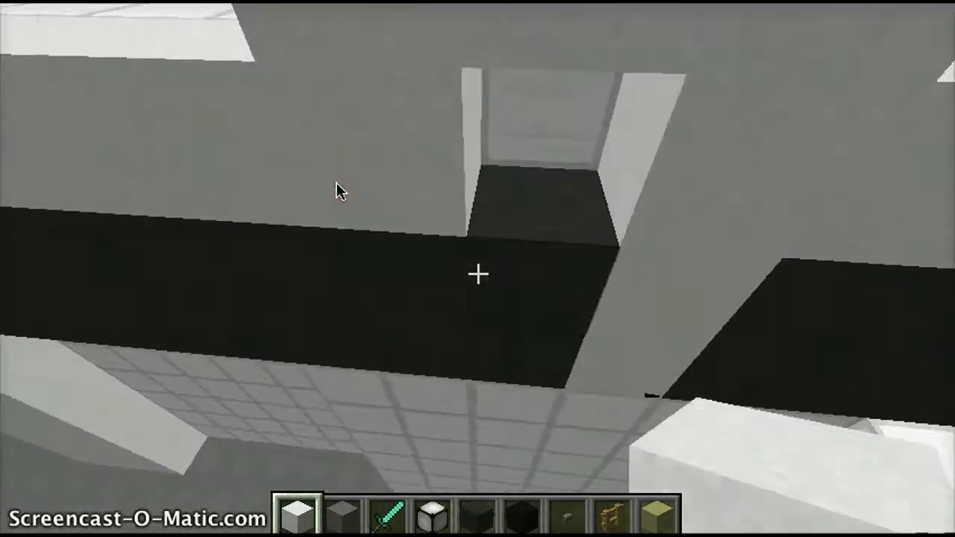
click(477, 275)
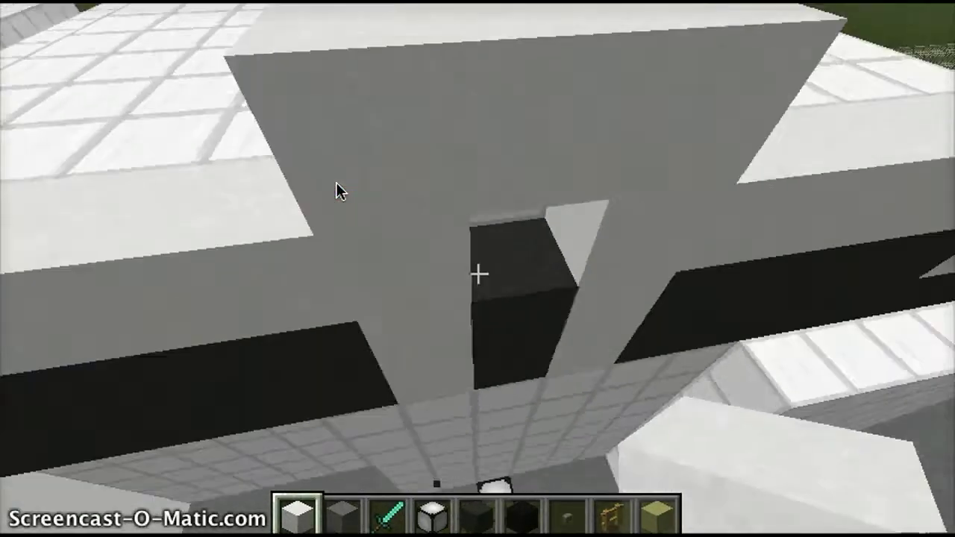
click(477, 274)
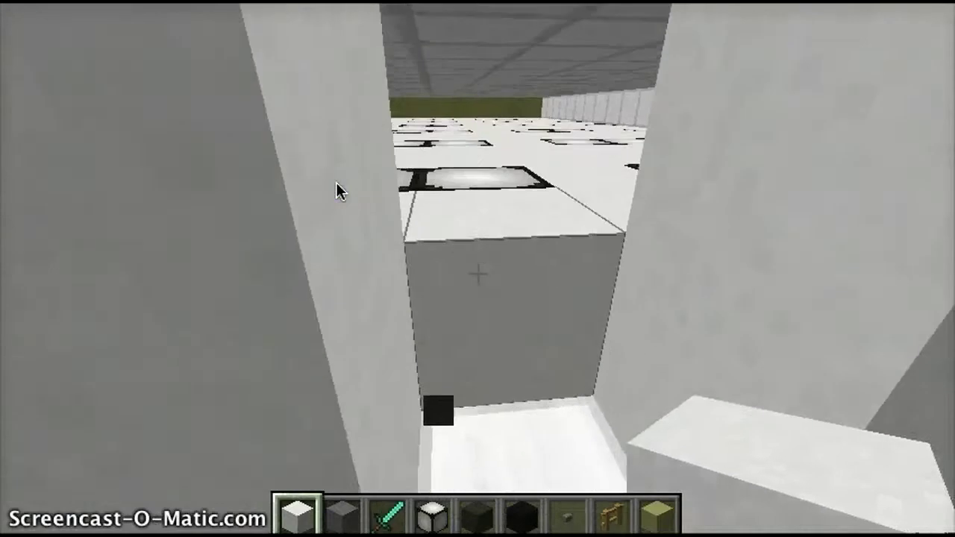
- Dig a passage through the white hangar front into the interior
click(477, 275)
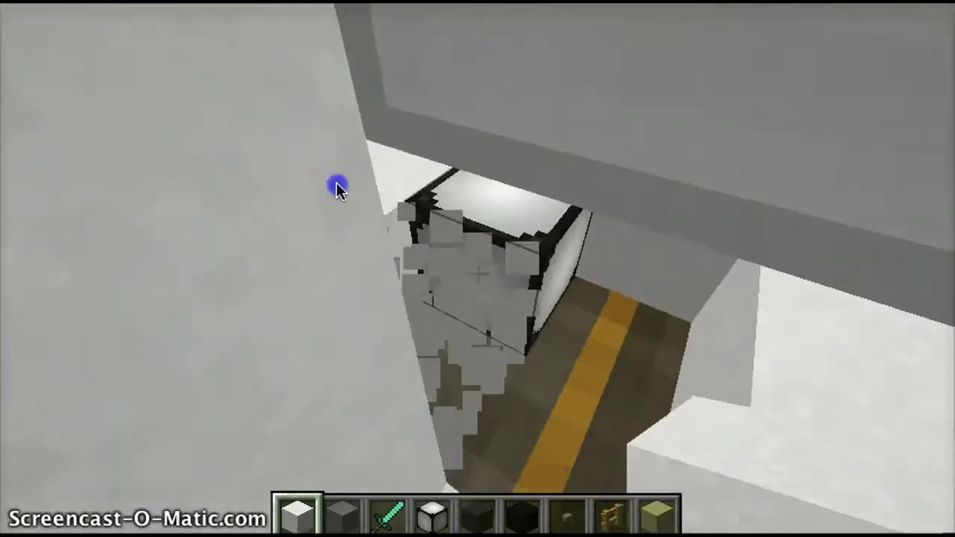
click(478, 274)
click(477, 275)
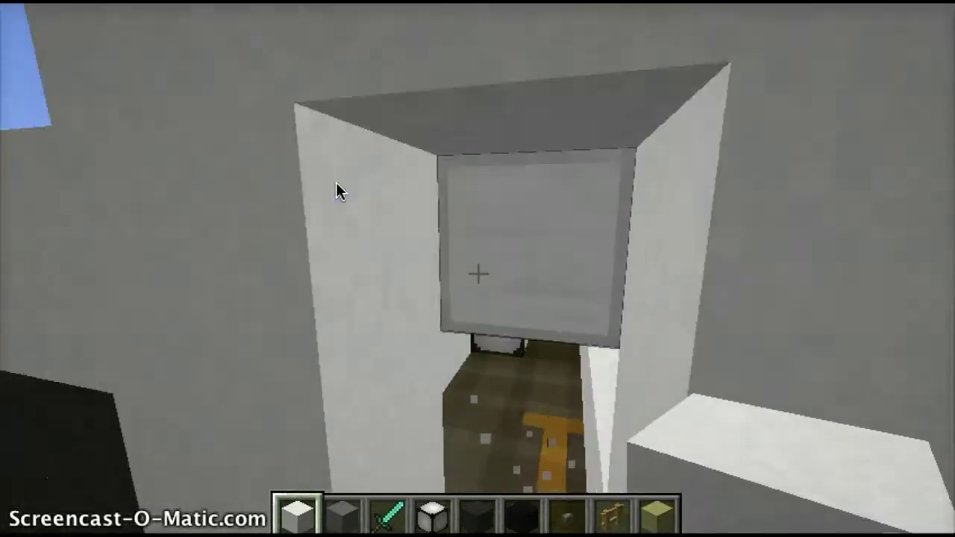
scroll(478, 275, down, 2)
scroll(478, 274, down, 1)
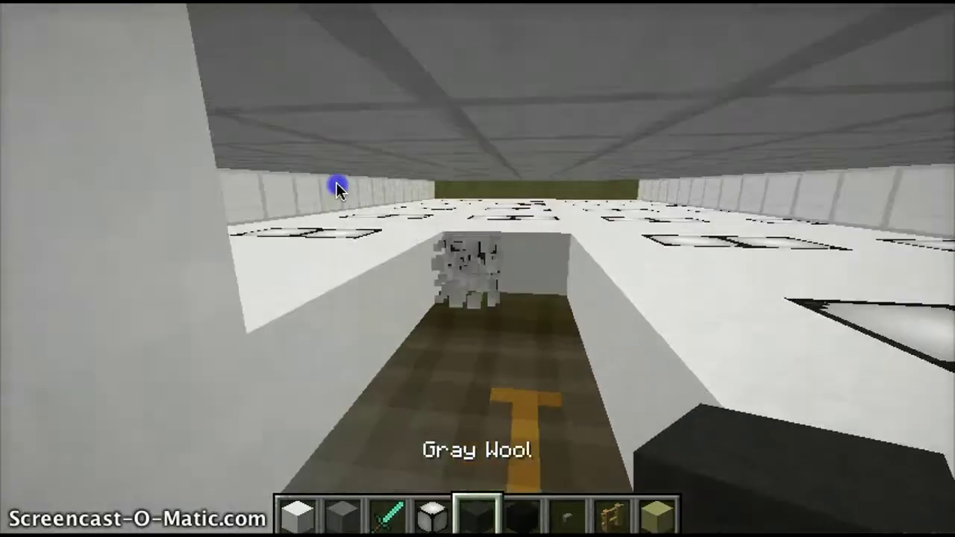
click(477, 269)
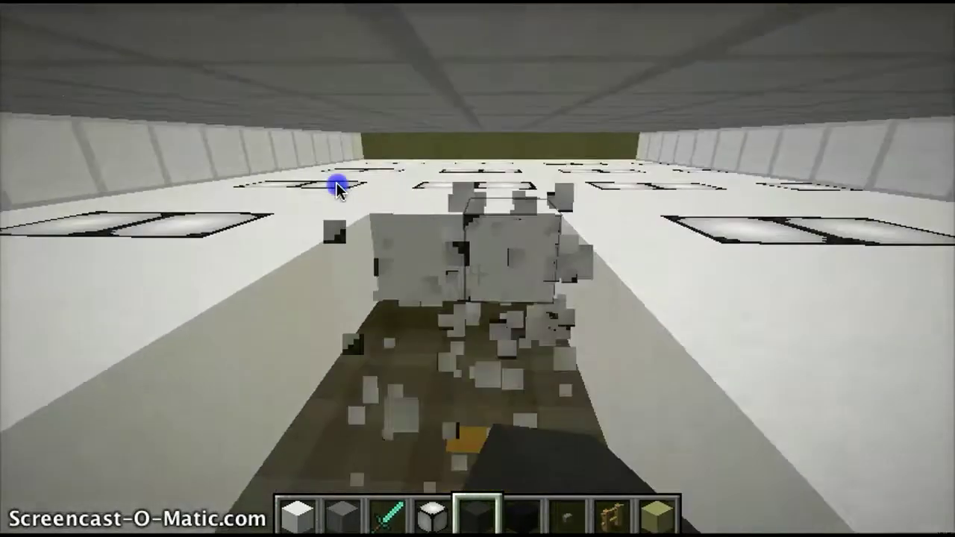
click(477, 268)
click(478, 269)
click(478, 269)
click(477, 268)
click(477, 269)
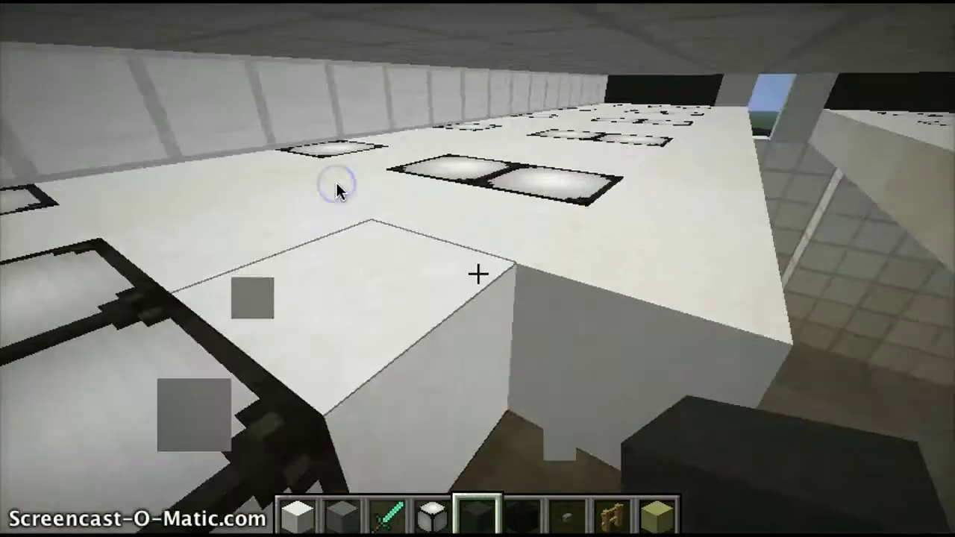
scroll(477, 268, up, 1)
scroll(477, 269, up, 2)
- Widen the passage outward, then plug the opening with dark grey wool
click(478, 268)
click(478, 269)
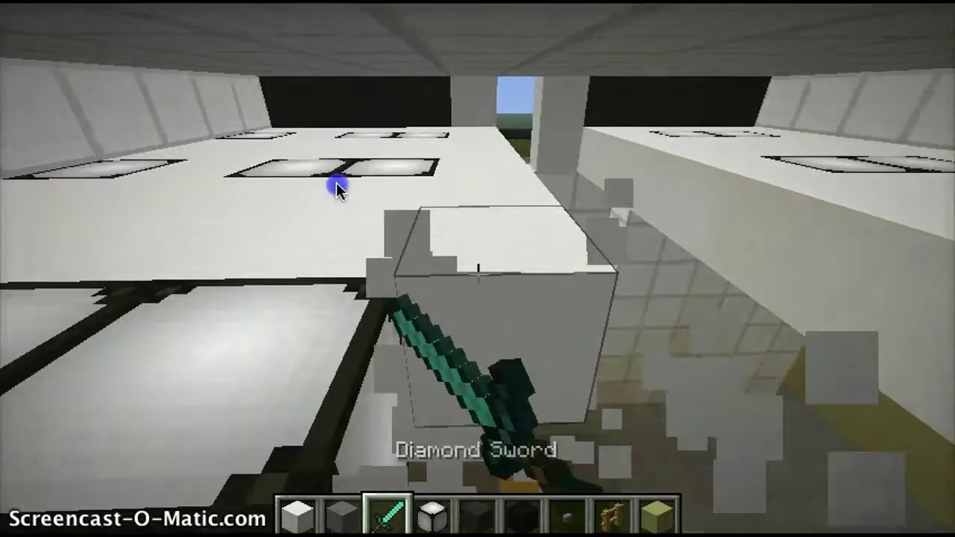
click(478, 268)
click(477, 268)
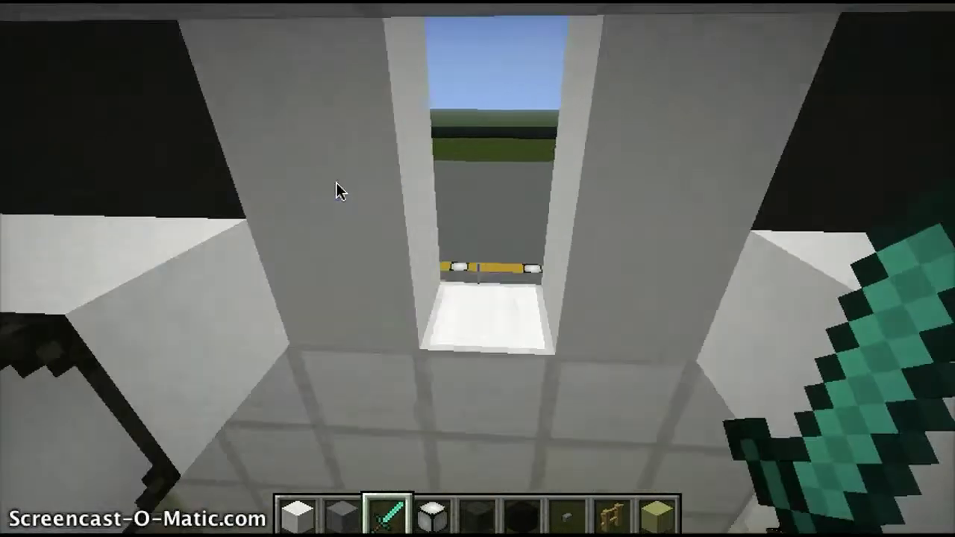
scroll(477, 268, down, 2)
scroll(477, 268, up, 1)
scroll(478, 269, down, 1)
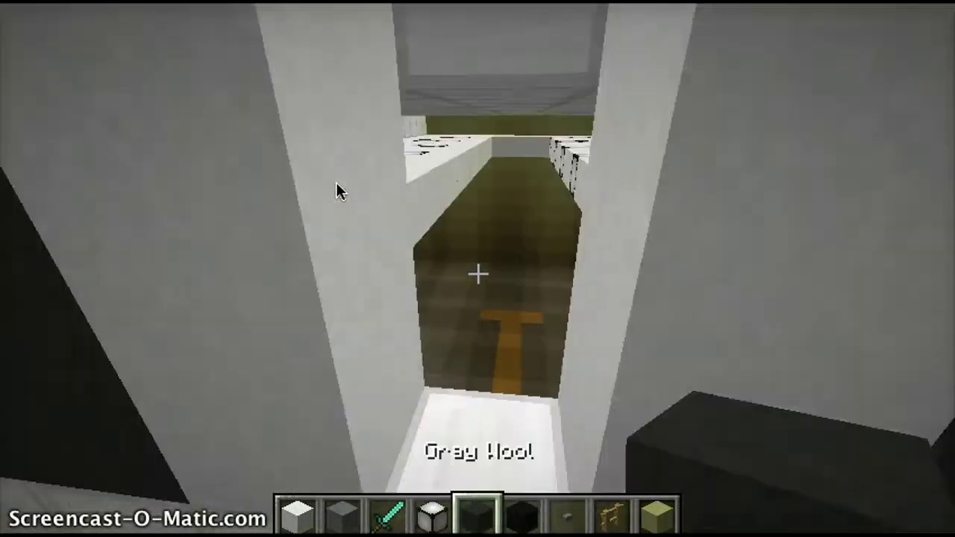
right_click(478, 275)
right_click(477, 274)
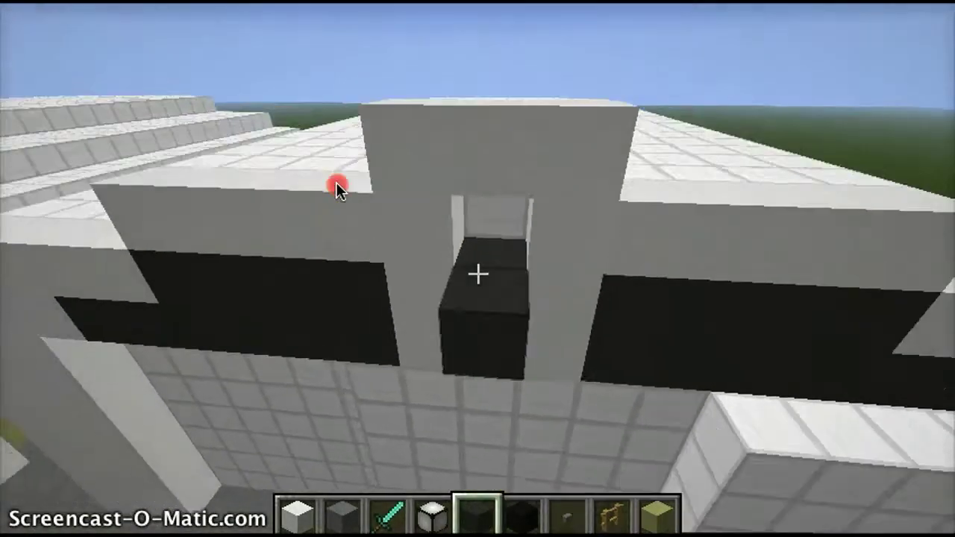
click(478, 275)
key(s)
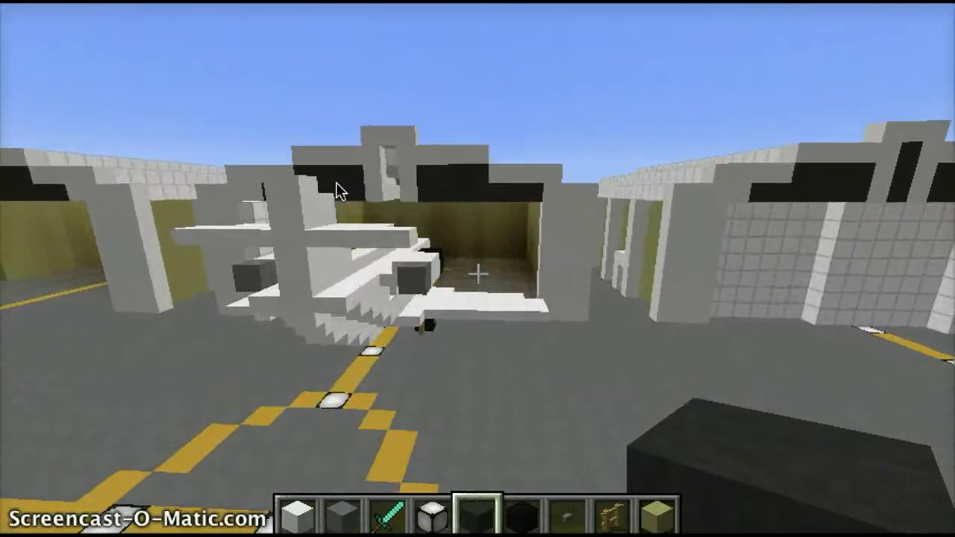
key(w)
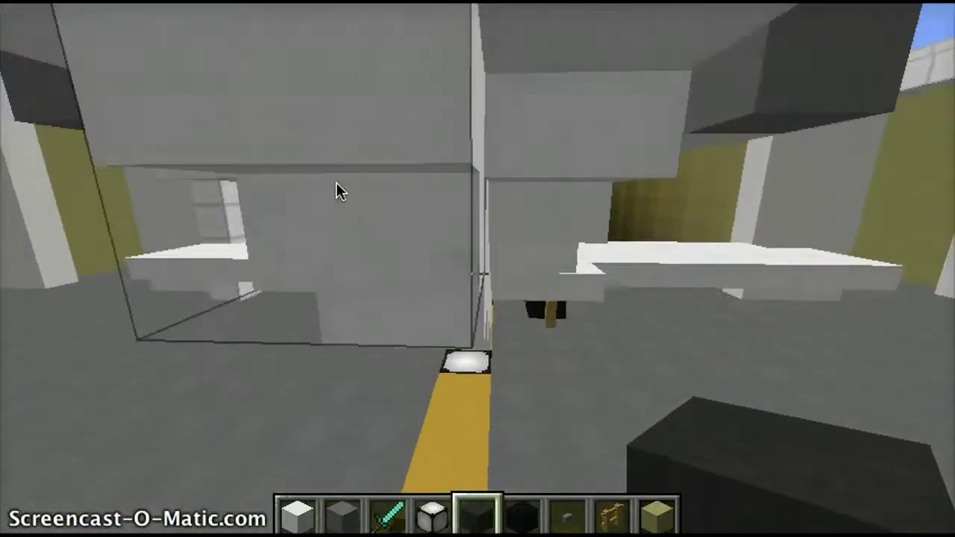
key(s)
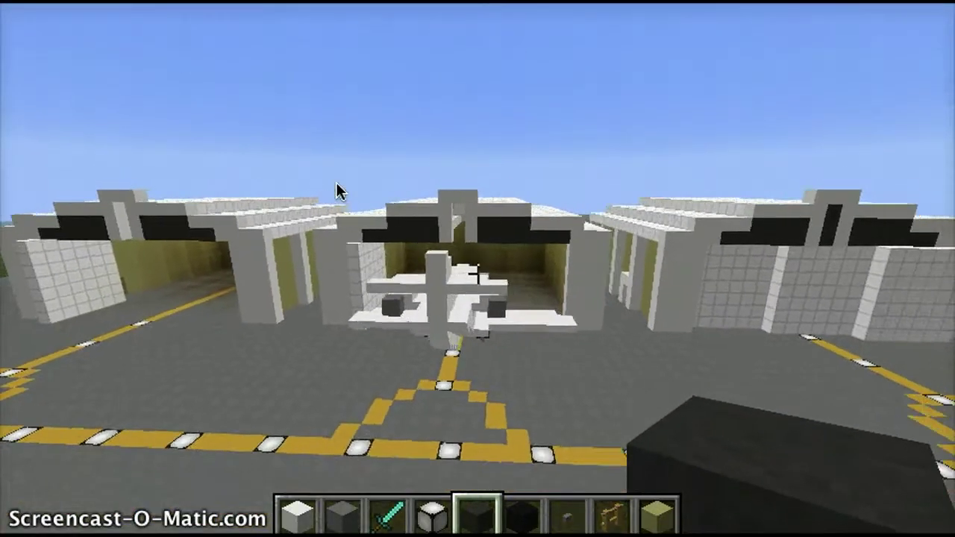
key(w)
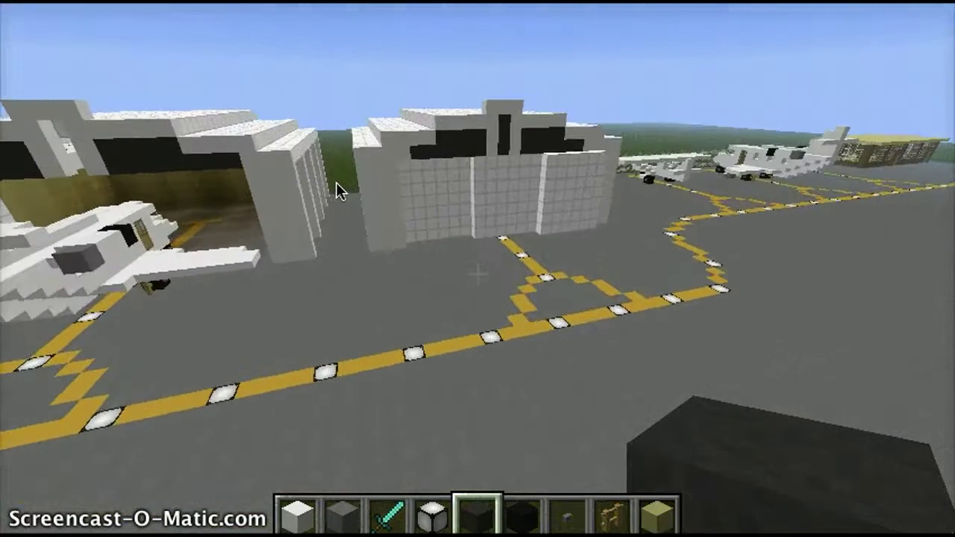
key(w)
key(s)
scroll(477, 269, down, 1)
scroll(477, 269, down, 1)
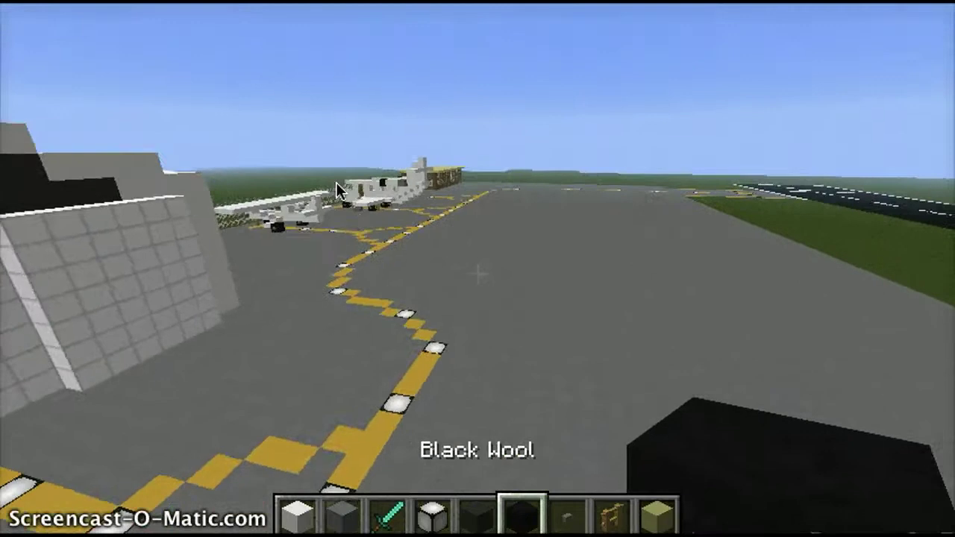
scroll(477, 268, up, 4)
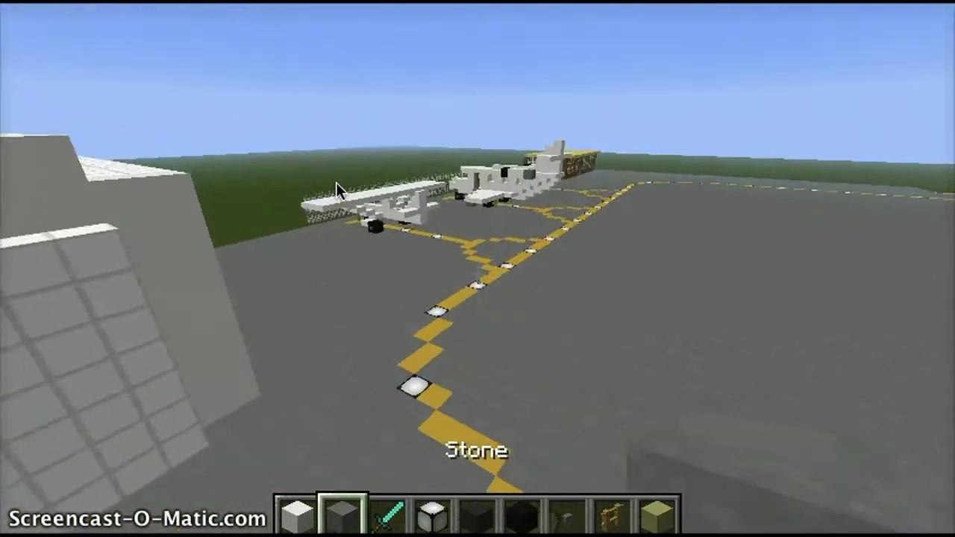
scroll(339, 190, down, 1)
key(w)
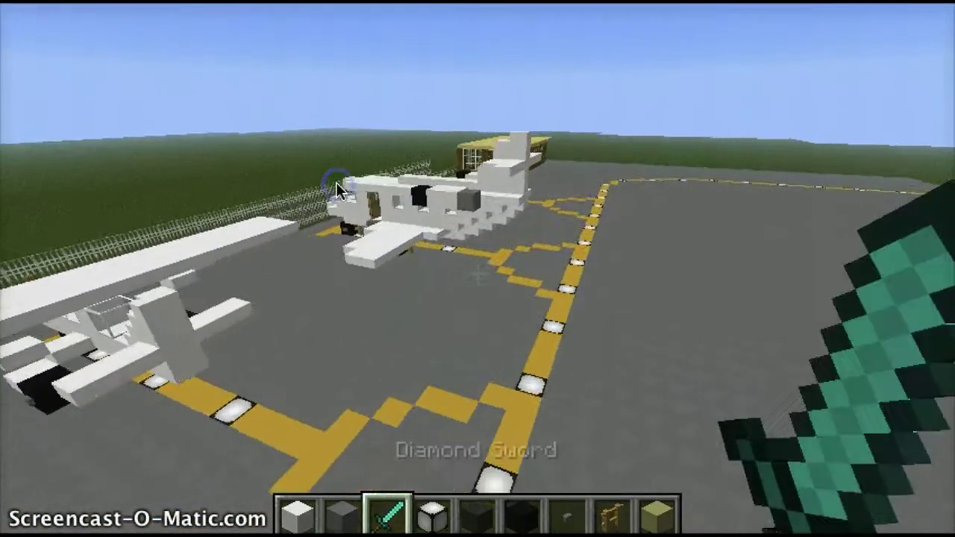
key(w)
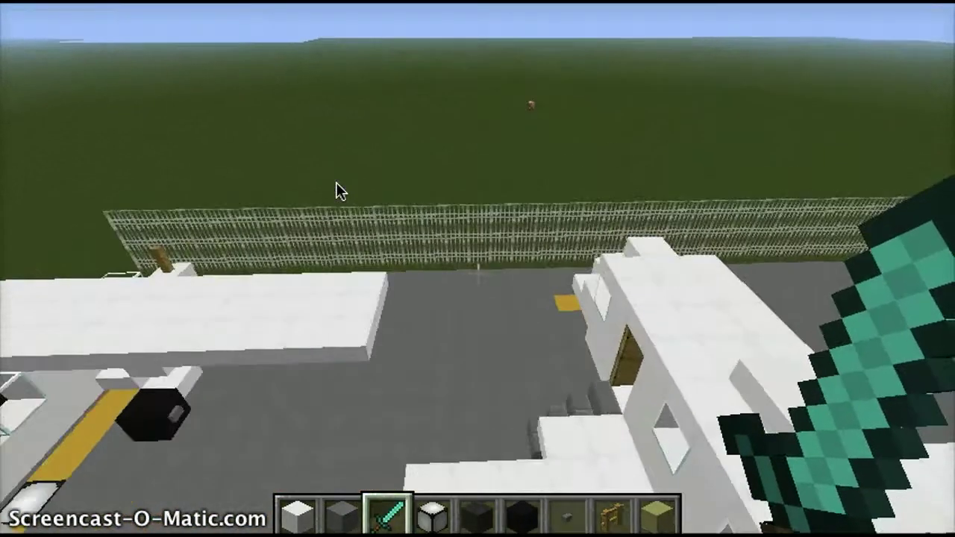
key(w)
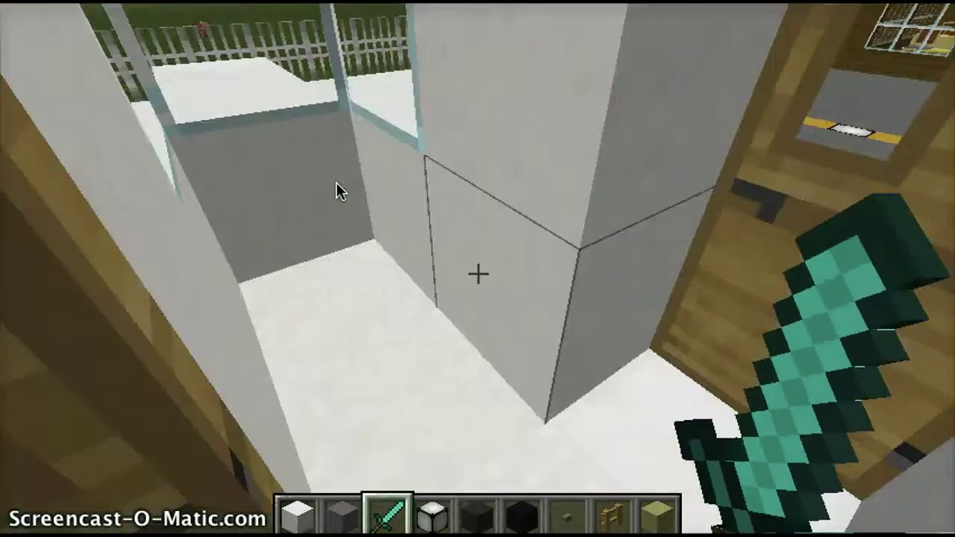
key(w)
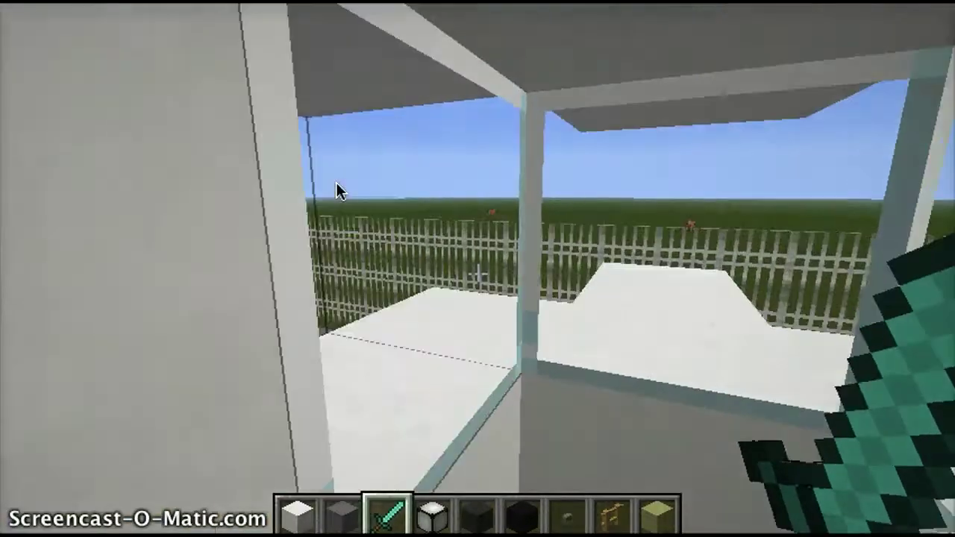
key(w)
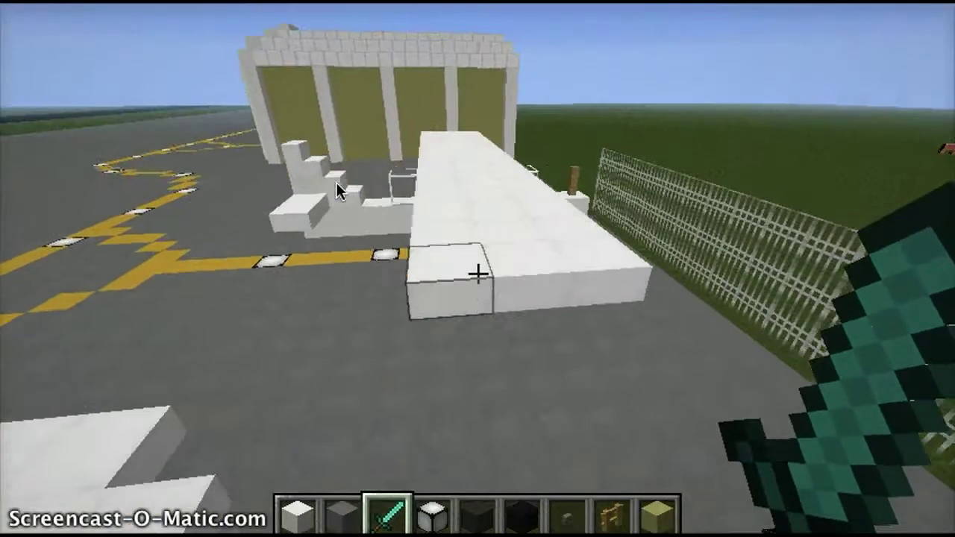
key(w)
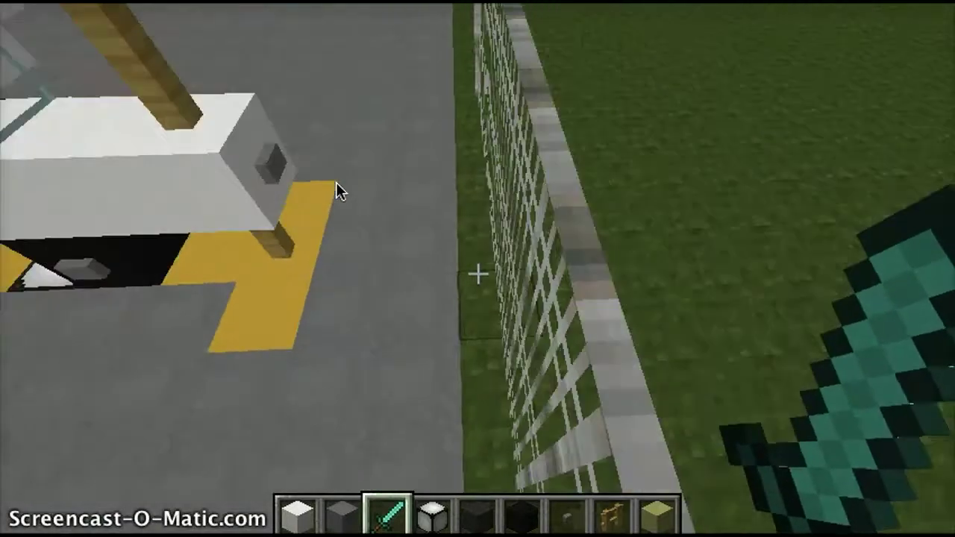
key(w)
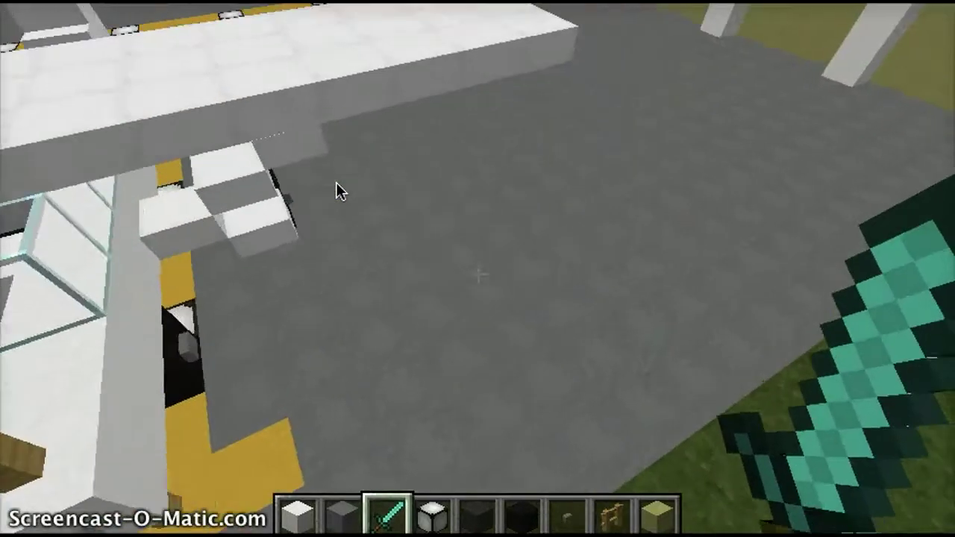
key(w)
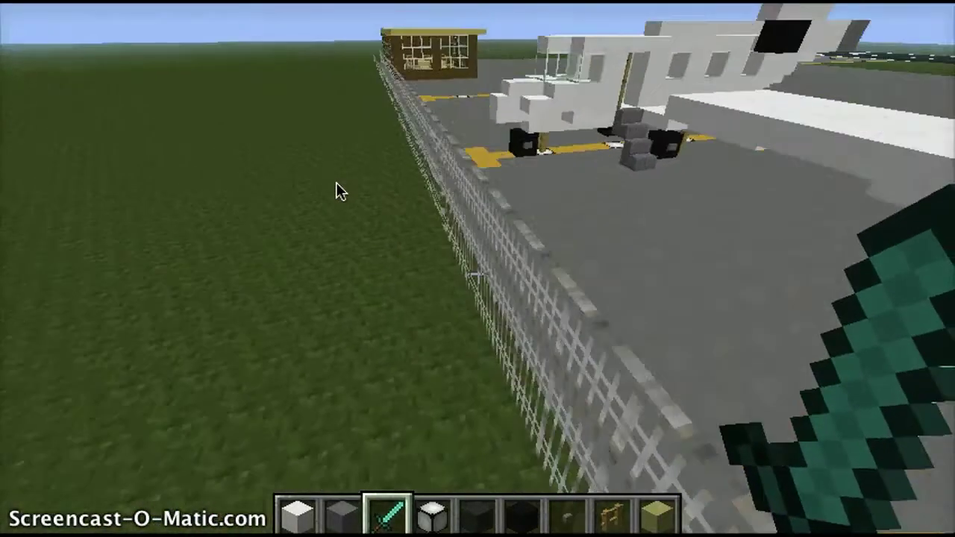
key(w)
key(w)
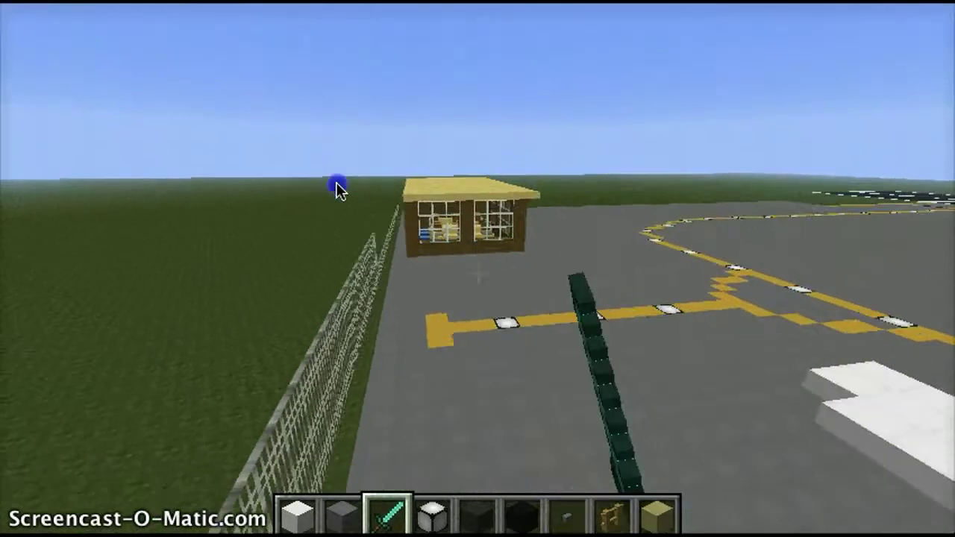
click(337, 190)
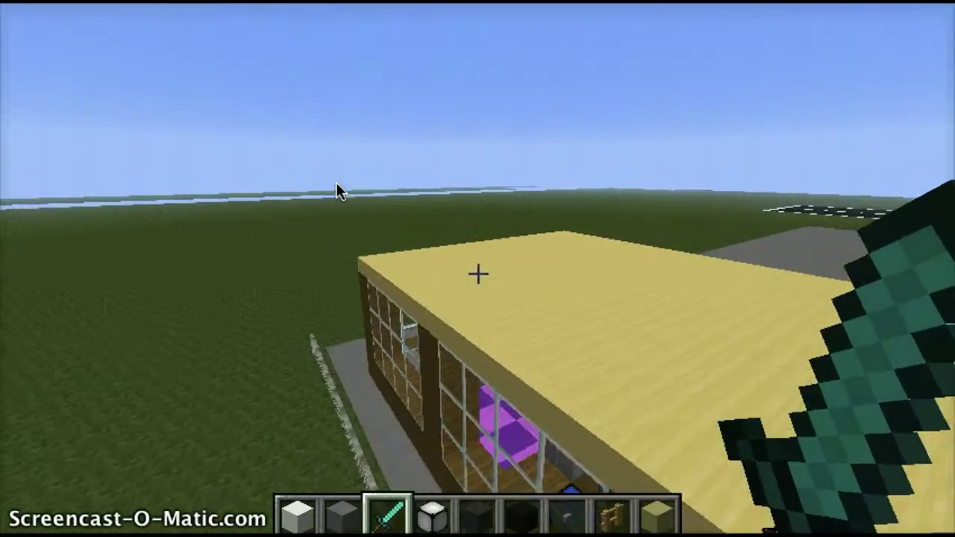
key(w)
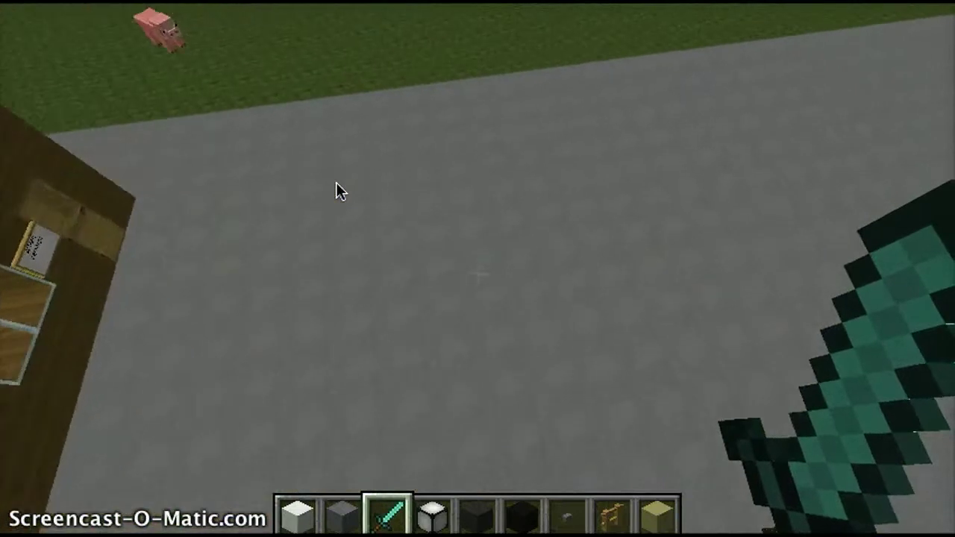
key(w)
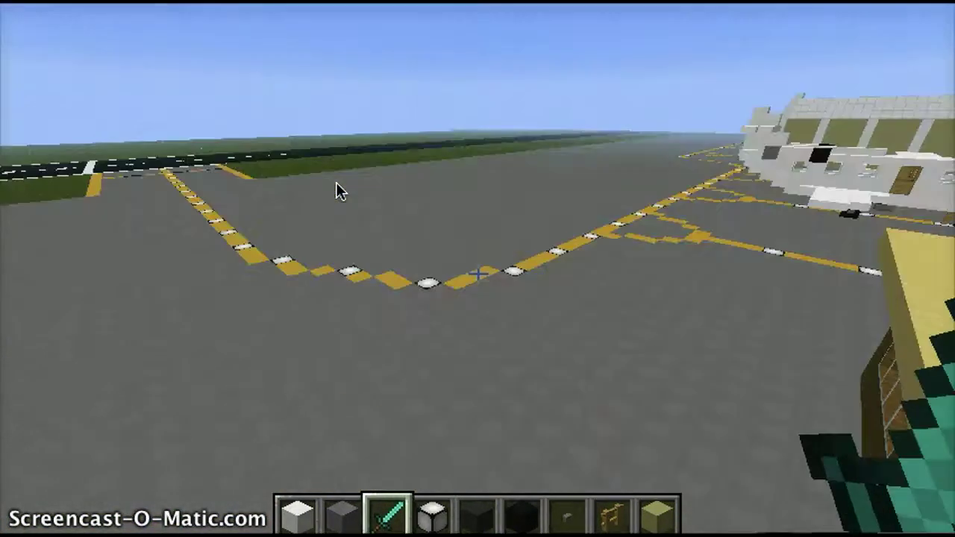
key(w)
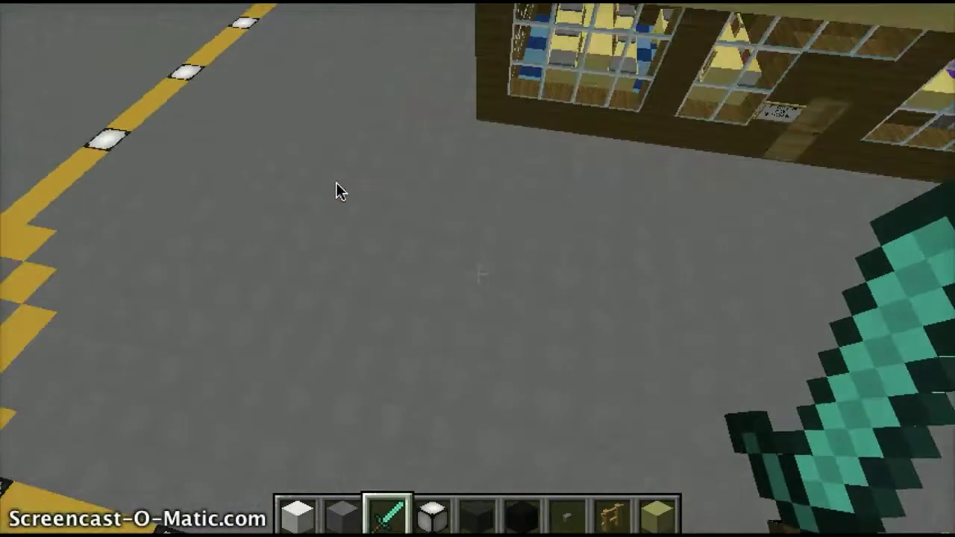
key(w)
key(w)
key(w)
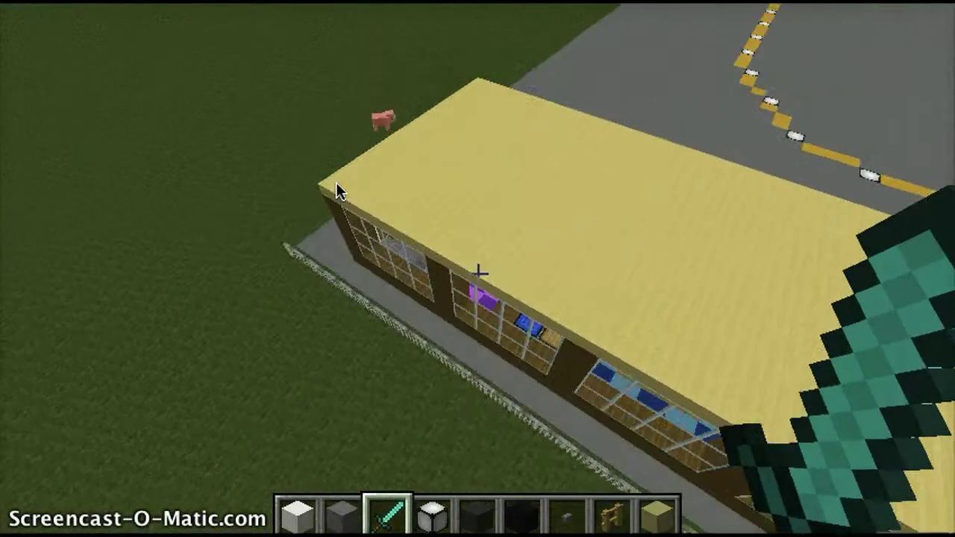
key(w)
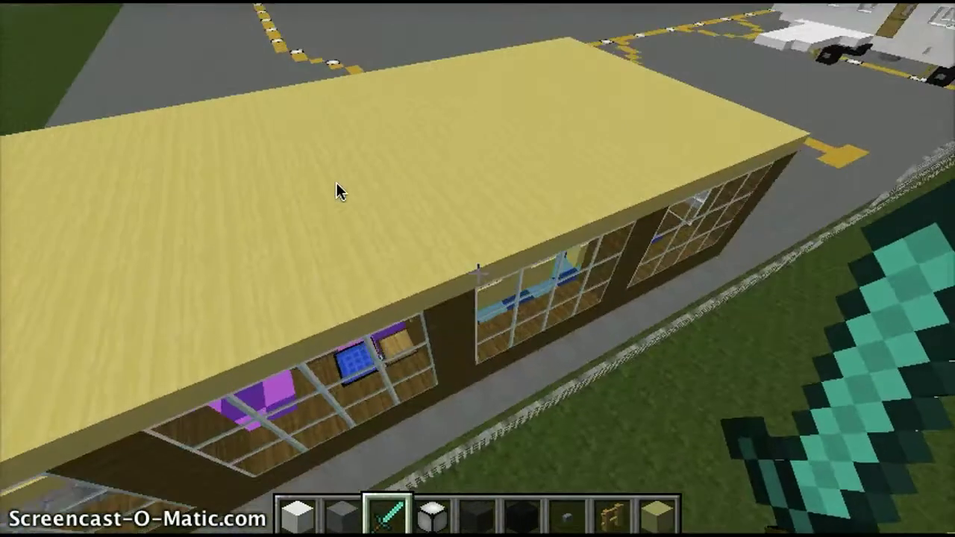
key(w)
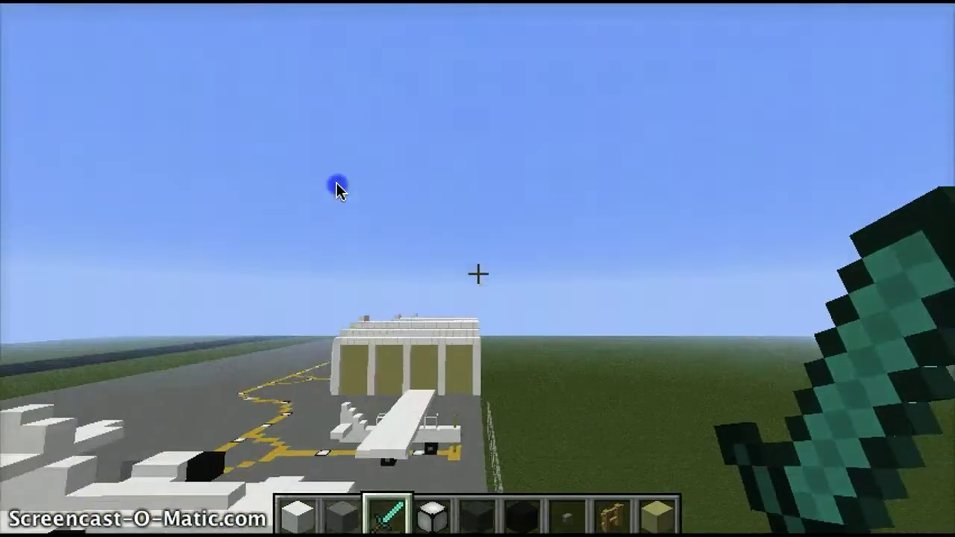
click(338, 190)
key(w)
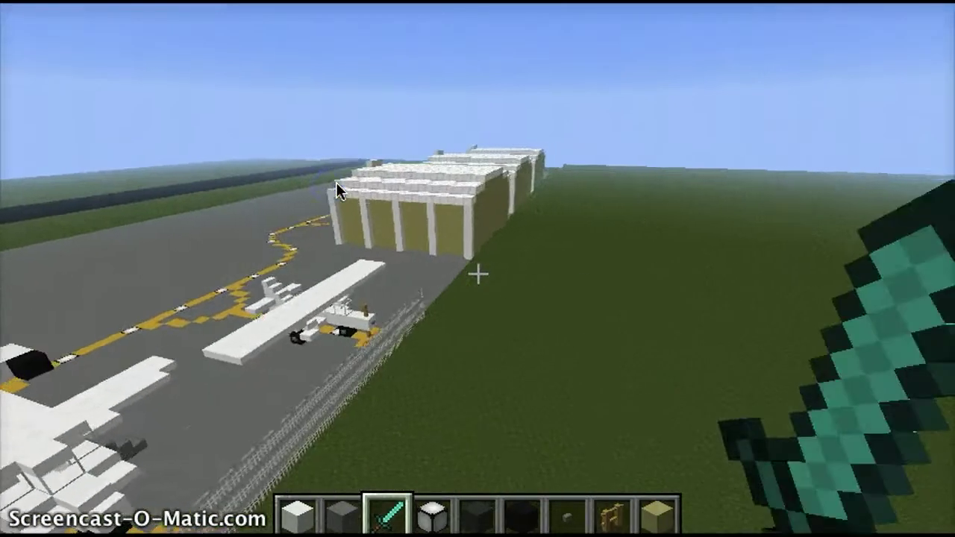
key(s)
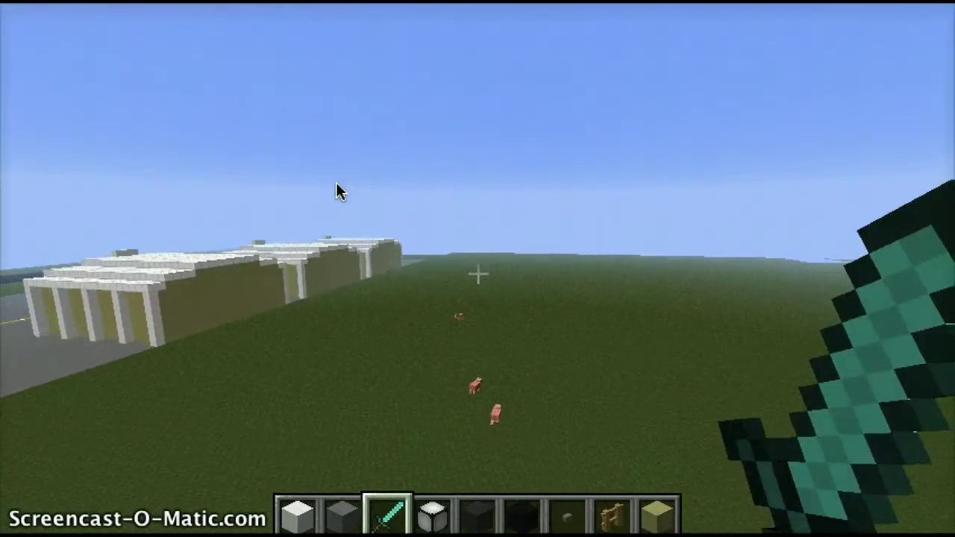
key(w)
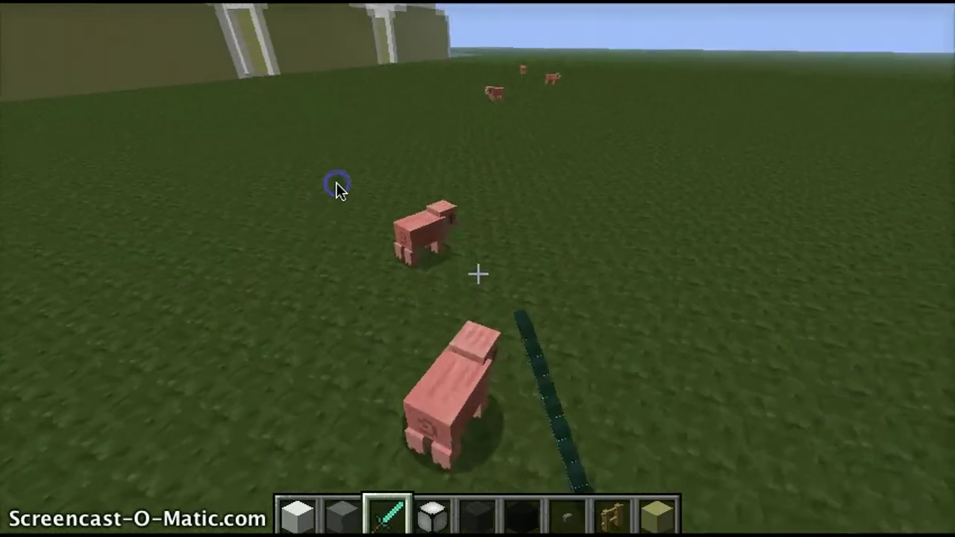
key(w)
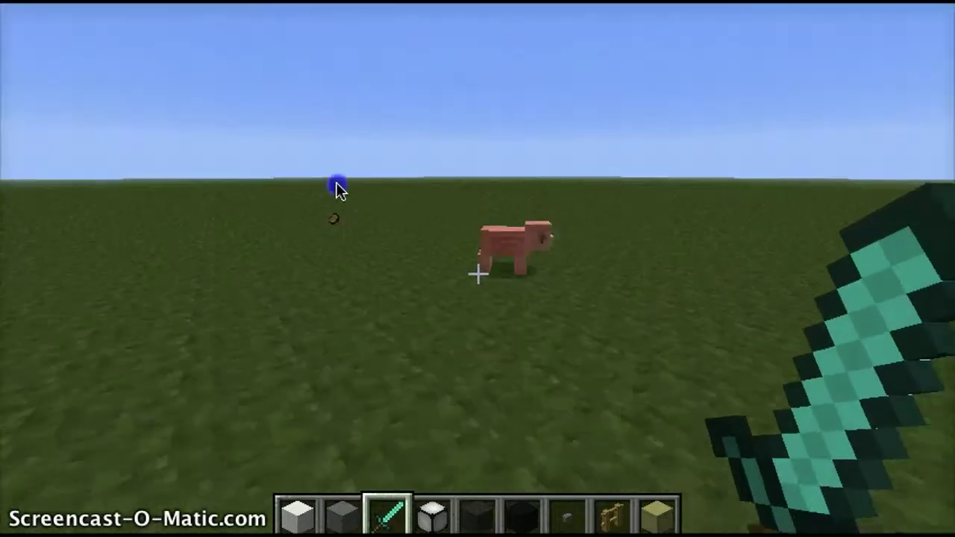
click(337, 186)
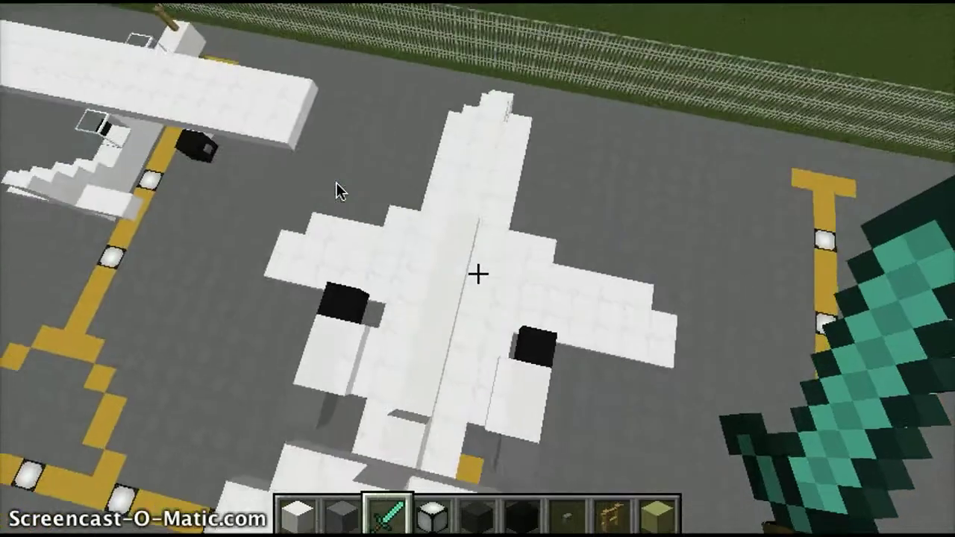
- Circle the parked white planes' wheels, cockpit and wings, then pause to the game menu
click(338, 188)
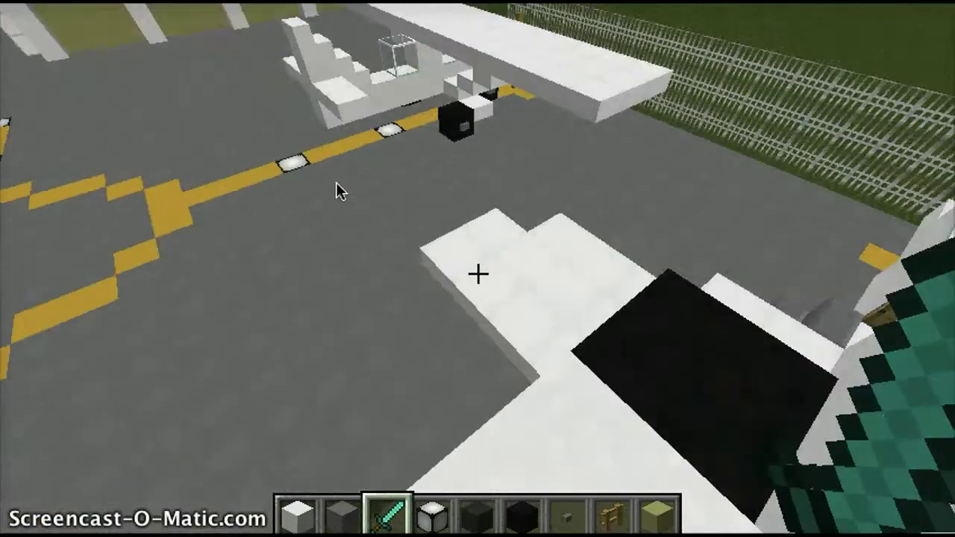
key(Escape)
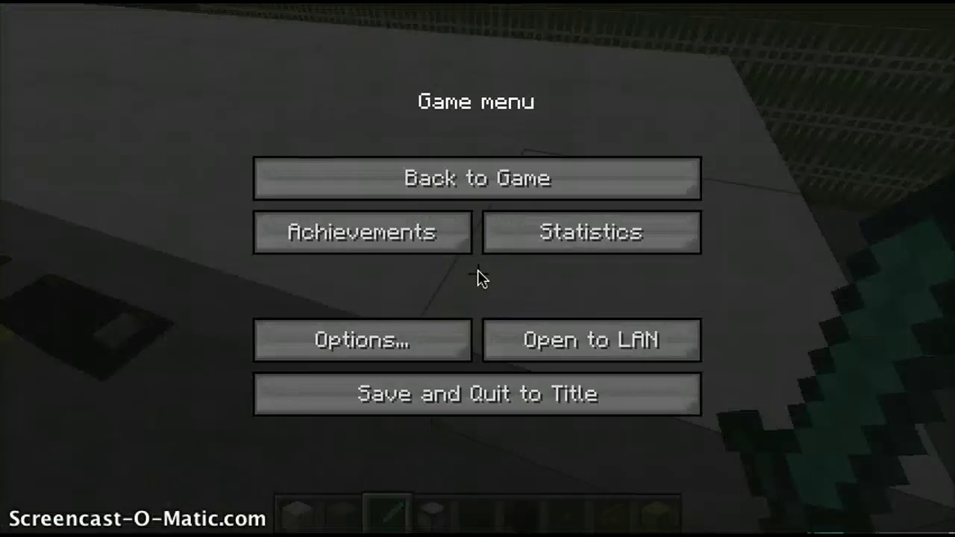